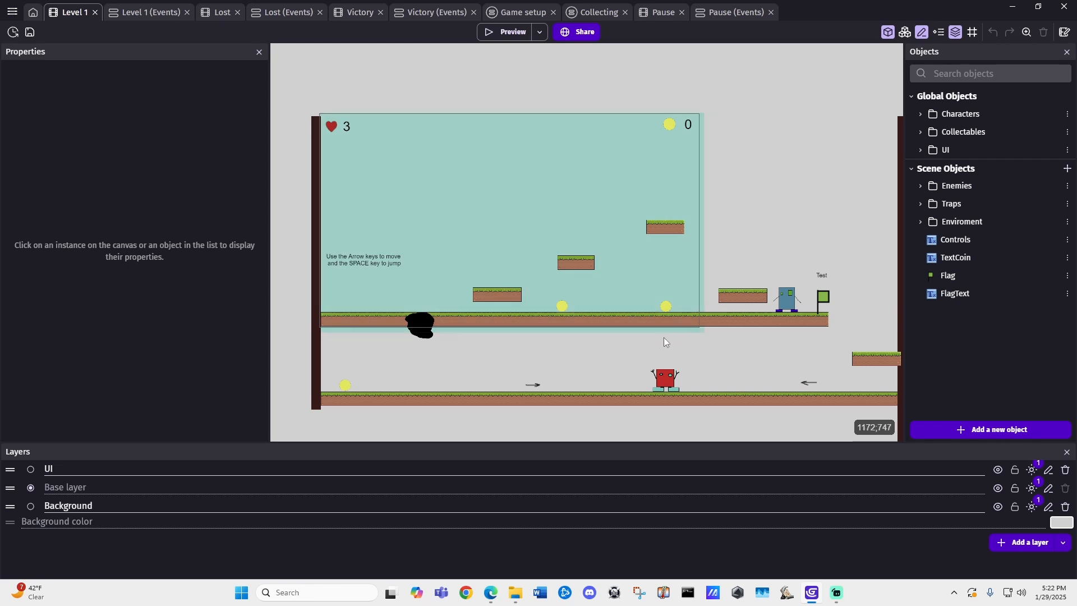
# Add a new scene named "Main Menu" to the project
pyautogui.click(12, 11)
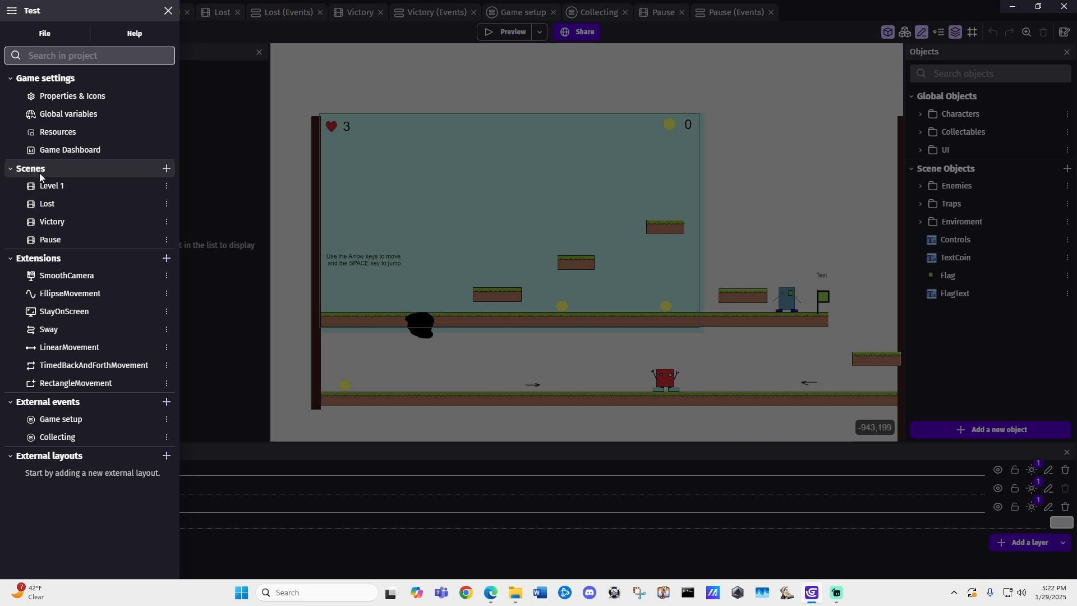
pyautogui.click(166, 168)
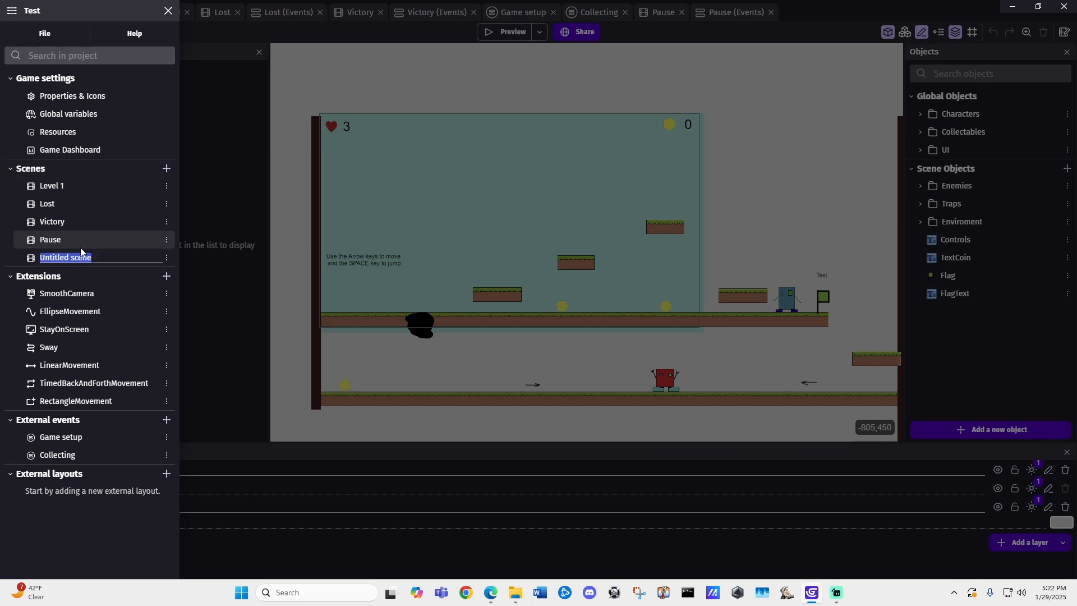
pyautogui.write('Main Menu')
pyautogui.click(80, 247)
# Move the Main Menu scene above Level 1 in the scene order and open it
pyautogui.moveTo(65, 256); pyautogui.dragTo(67, 183)
pyautogui.click(72, 187)
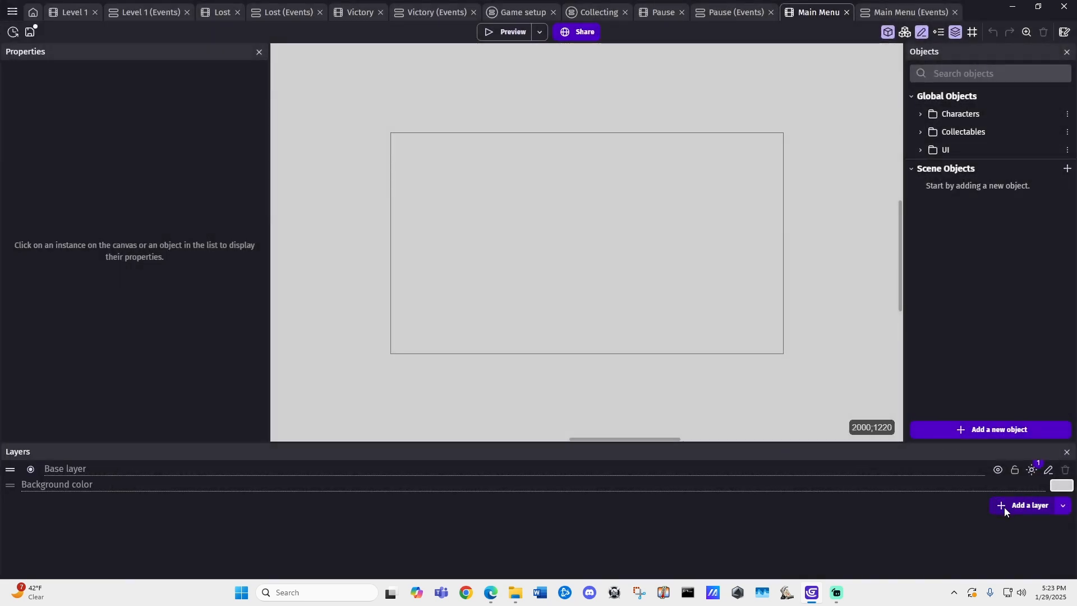
# Add a new layer to the Main Menu scene and name it "Background"
pyautogui.click(1004, 507)
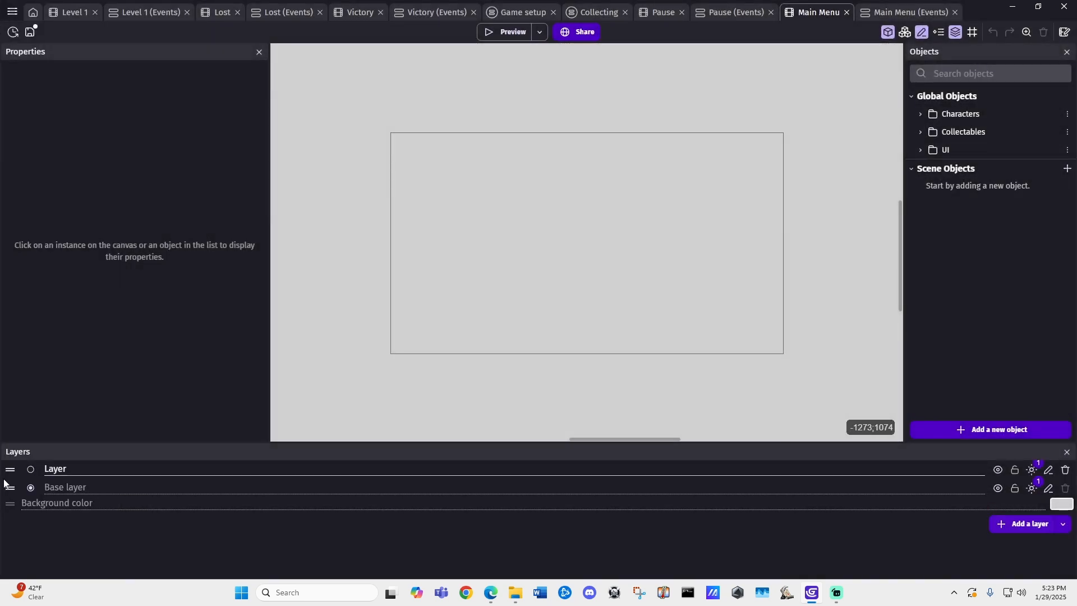
pyautogui.click(50, 469)
pyautogui.doubleClick(51, 469)
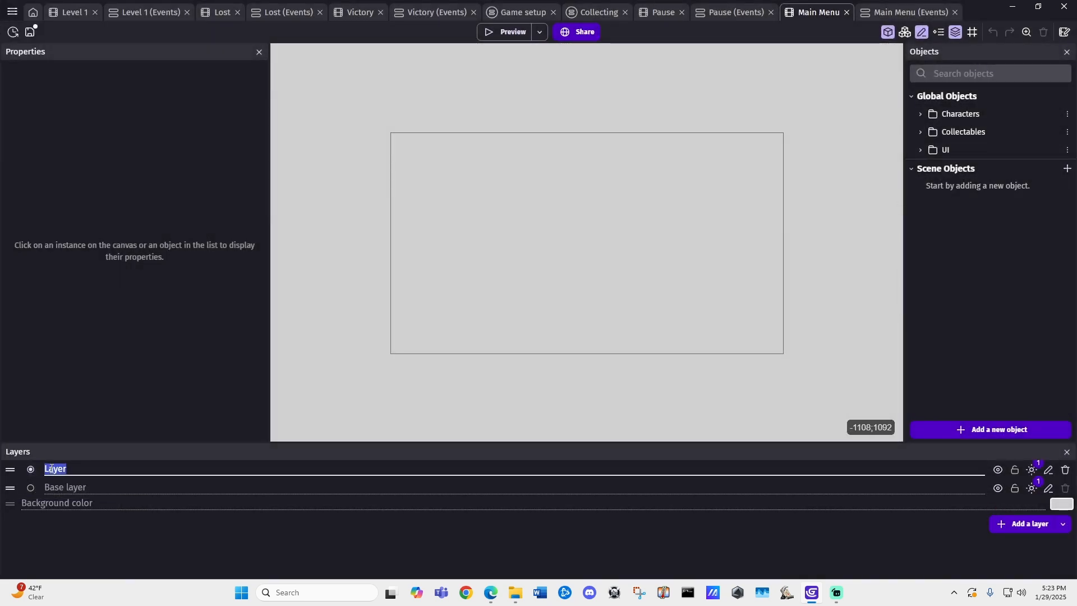
pyautogui.write('Background')
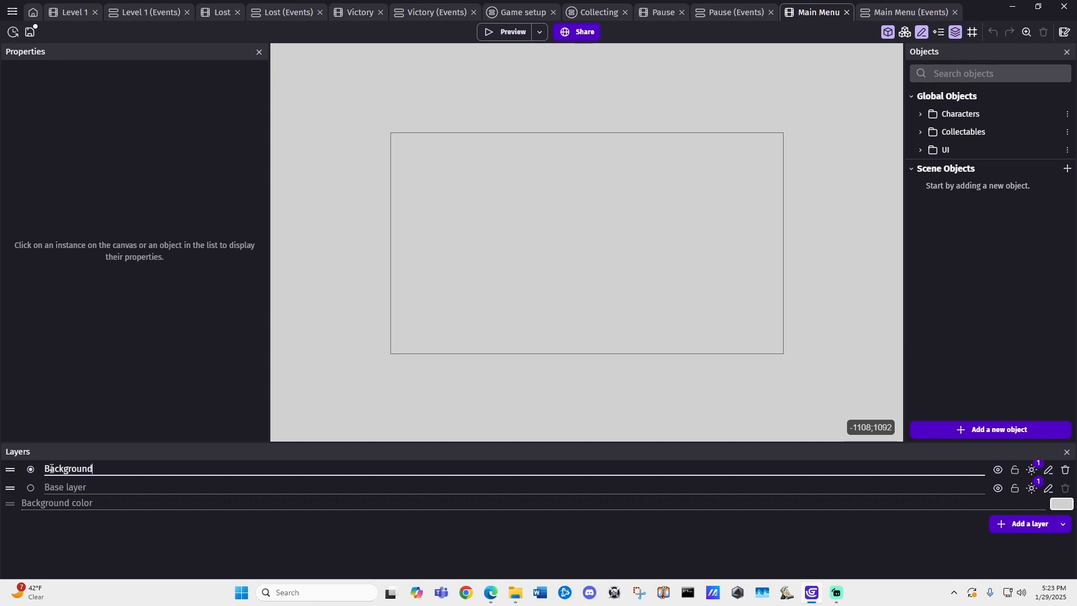
pyautogui.press('Return')
# Create a new Panel Sprite ("9-patch") object from scratch and start drawing its image in Piskel
pyautogui.click(989, 433)
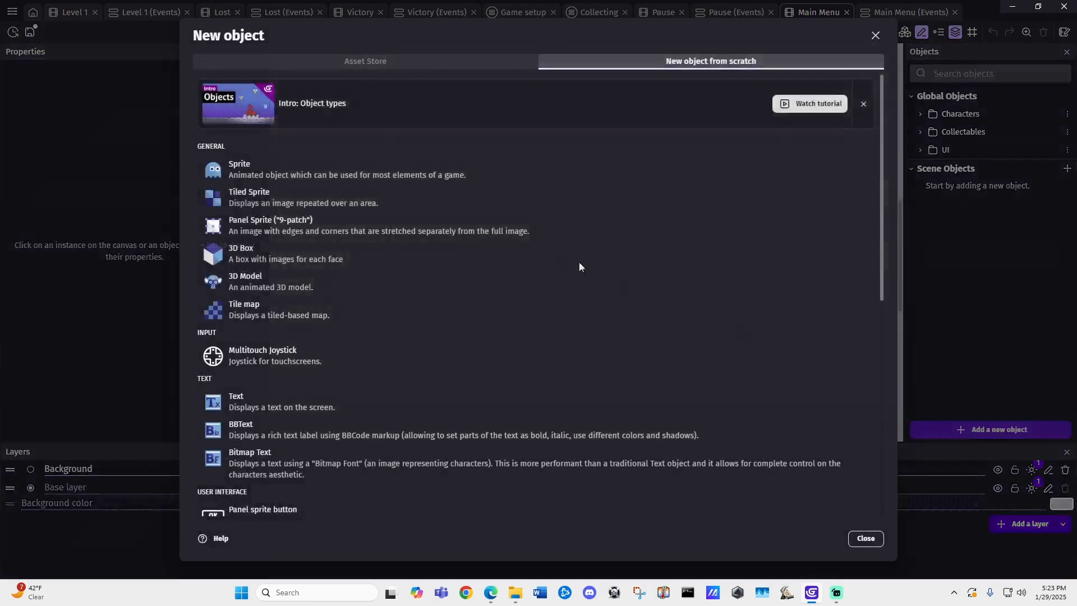
pyautogui.click(275, 233)
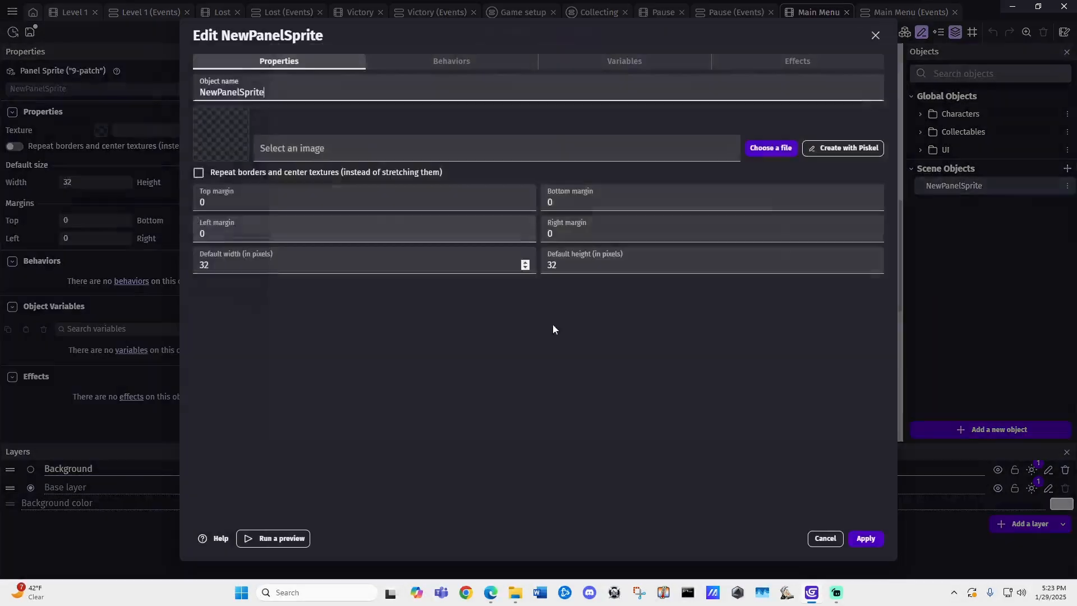
pyautogui.click(844, 149)
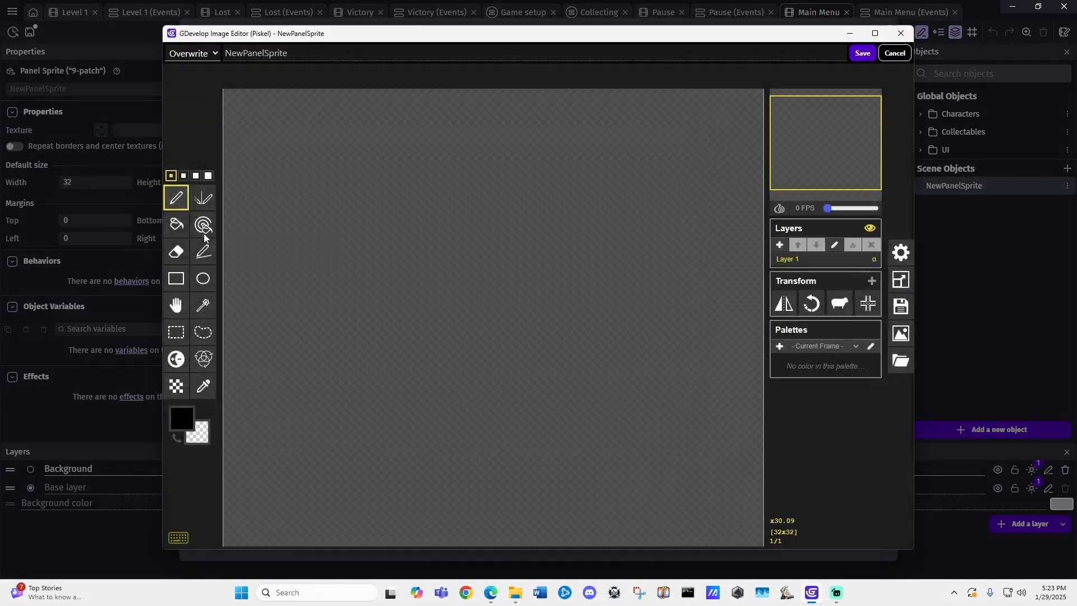
# Fill the whole sprite canvas with a light mint green, save the image and apply the object's settings
pyautogui.click(181, 418)
pyautogui.click(289, 476)
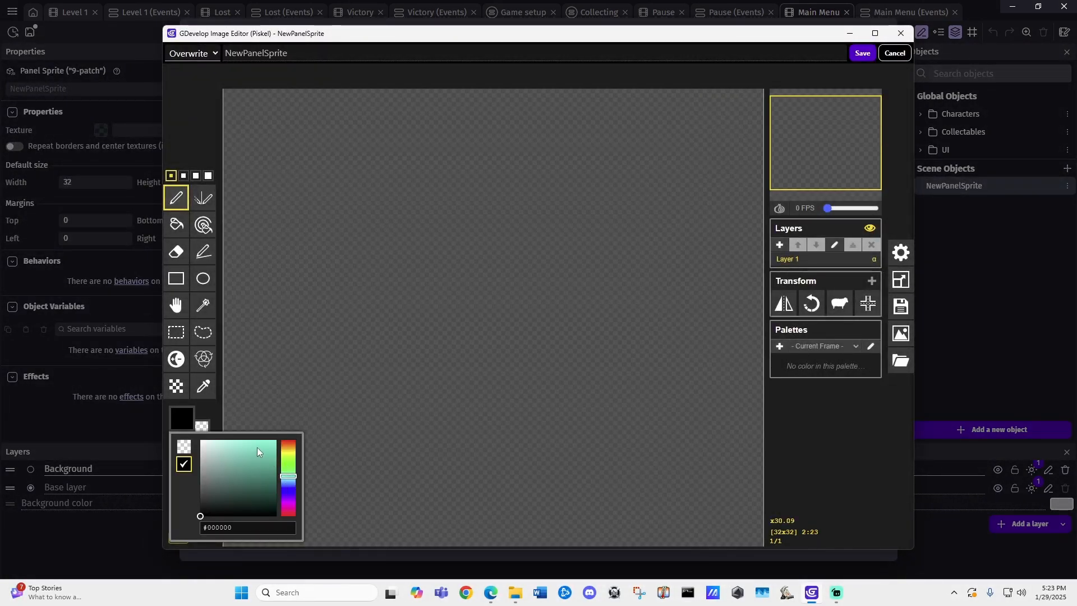
pyautogui.click(260, 452)
pyautogui.click(176, 225)
pyautogui.click(529, 243)
pyautogui.click(862, 53)
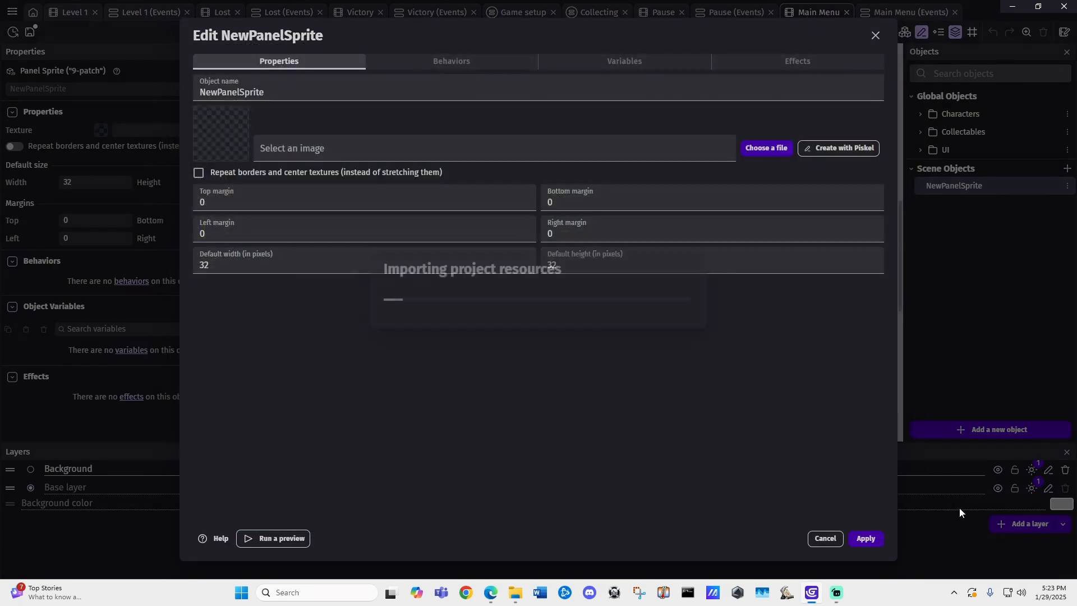
pyautogui.click(866, 539)
# Place the green panel sprite at the game frame's upper-left corner and move the Background layer below the Base layer
pyautogui.moveTo(974, 189); pyautogui.dragTo(405, 197)
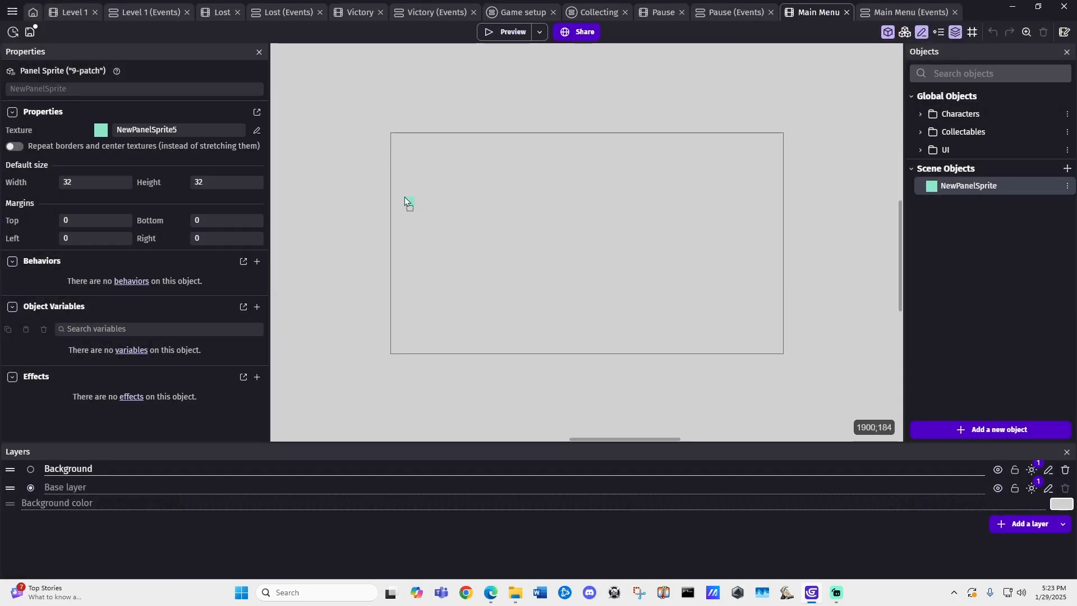
pyautogui.moveTo(388, 136); pyautogui.dragTo(393, 138)
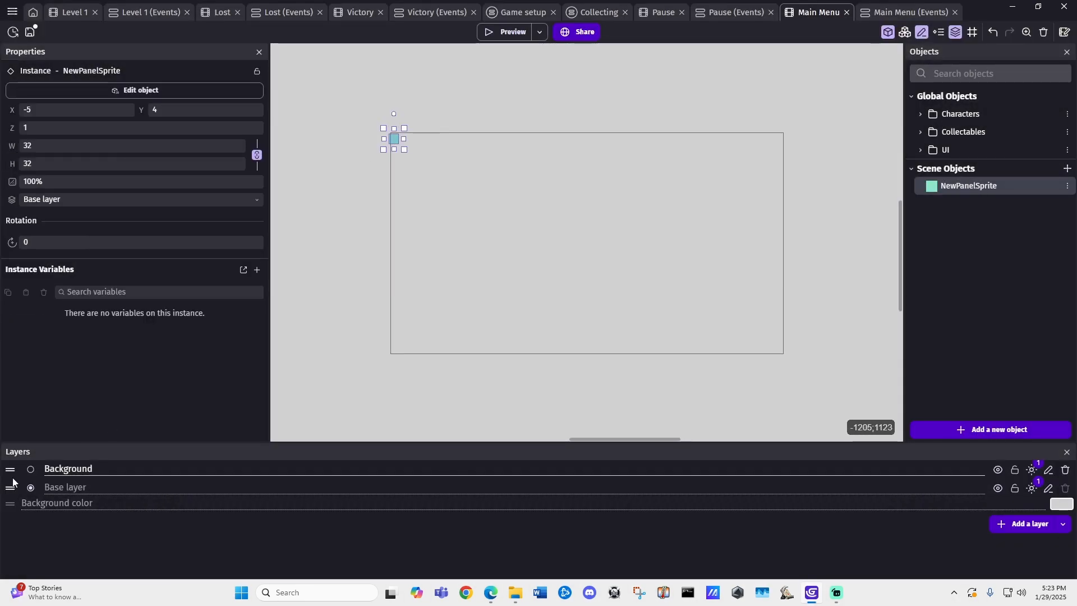
pyautogui.moveTo(10, 469); pyautogui.dragTo(18, 493)
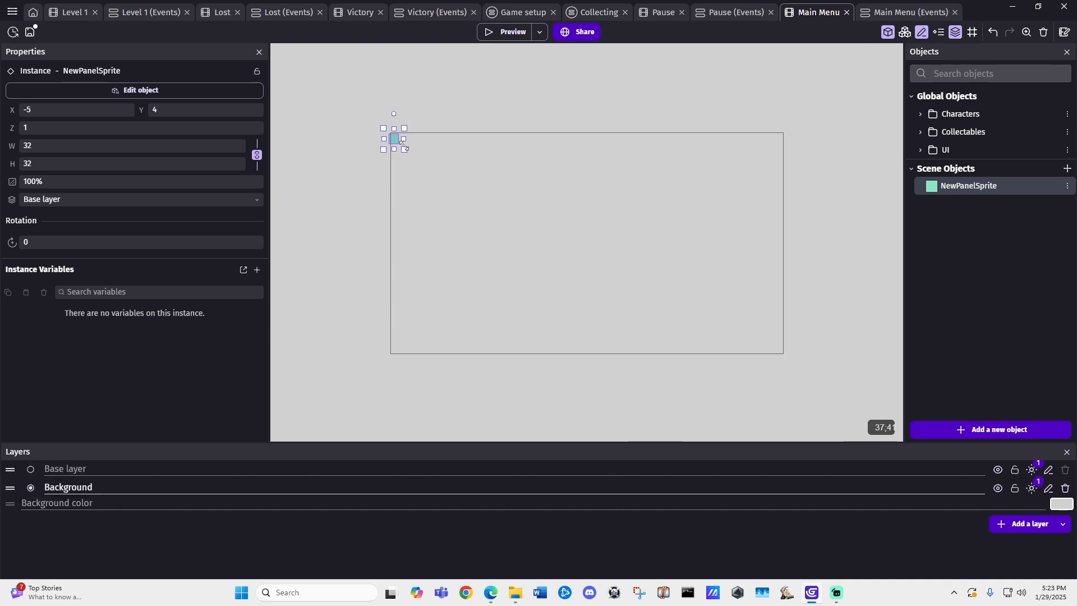
# Stretch the green panel sprite until it covers the entire game frame
pyautogui.moveTo(396, 141); pyautogui.dragTo(780, 367)
pyautogui.click(800, 351)
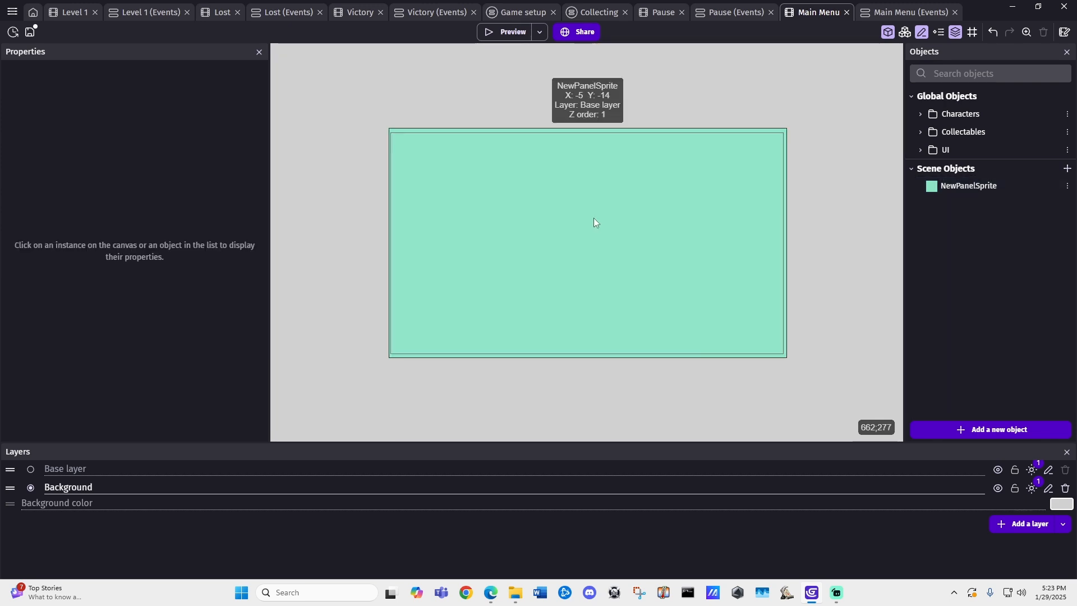
# Add a new panel sprite button object using the Yellow Jelly Button preset
pyautogui.click(990, 431)
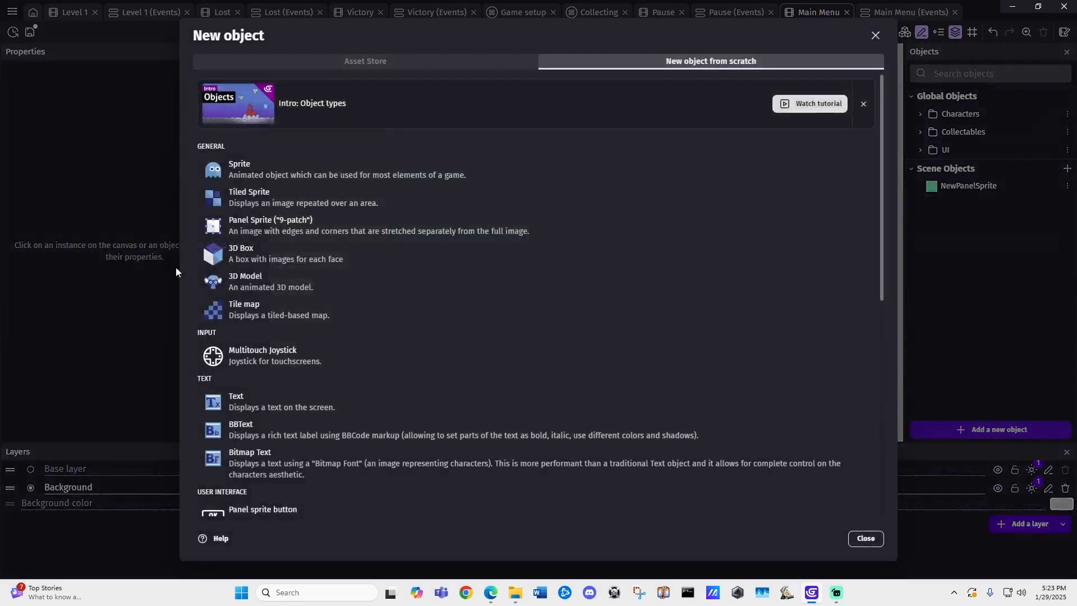
pyautogui.scroll(-2, 367, 368)
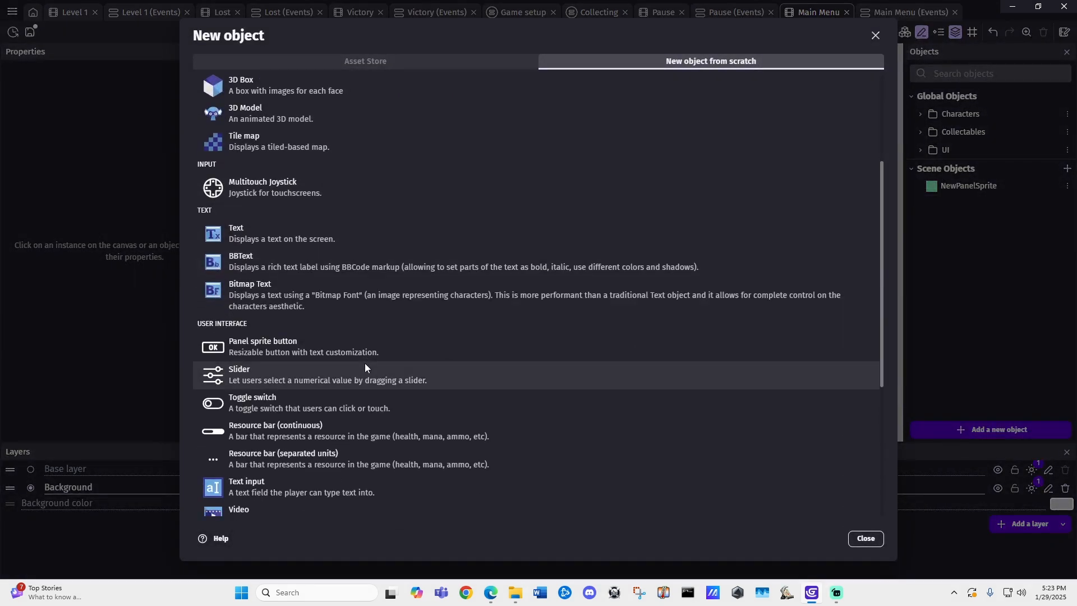
pyautogui.click(291, 346)
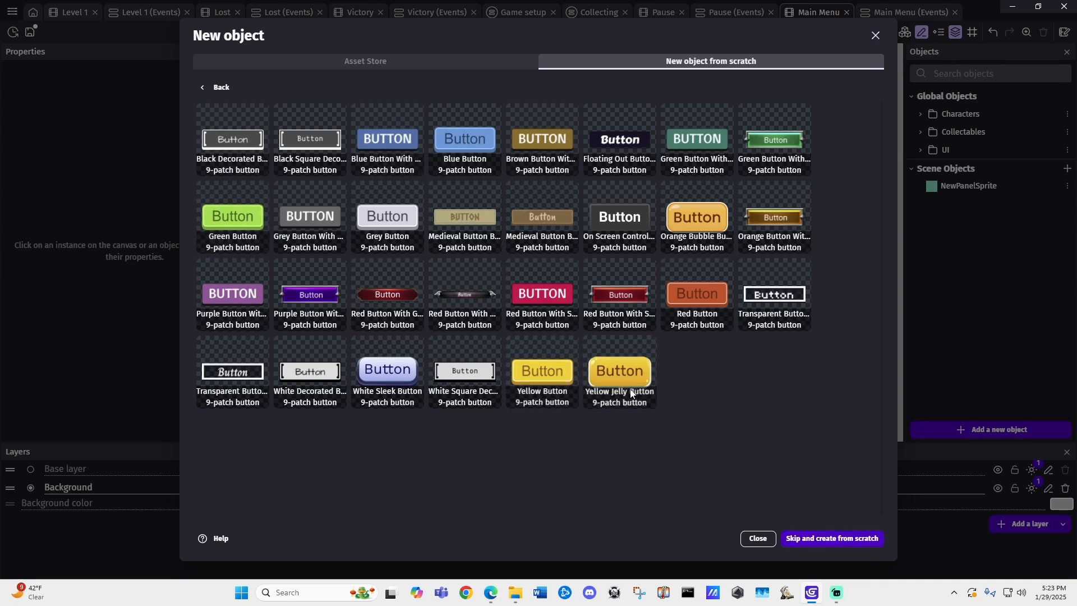
pyautogui.click(619, 371)
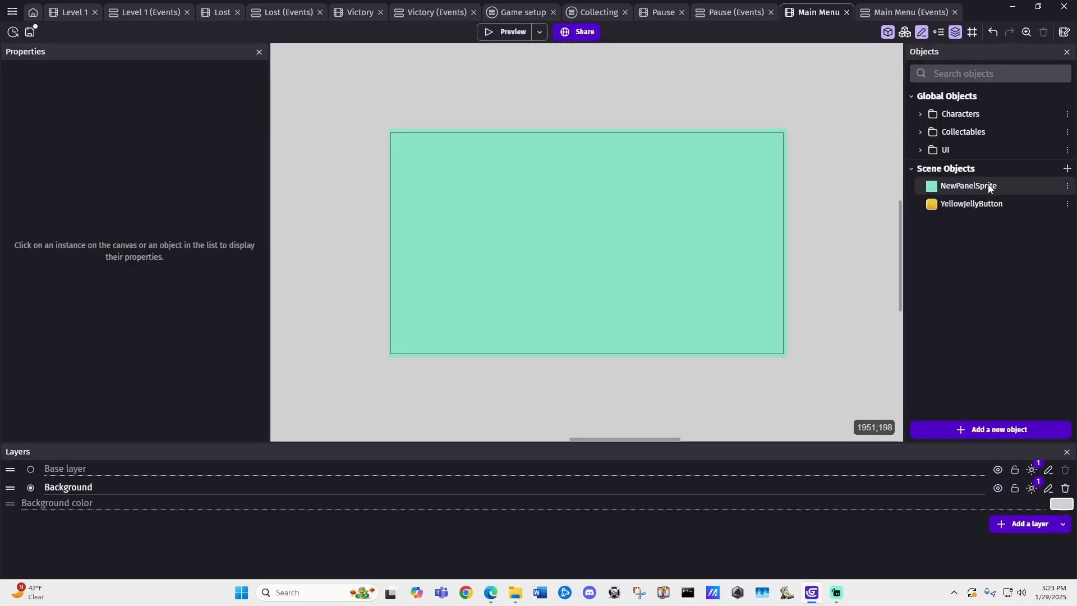
# Place the YellowJellyButton in the middle of the game frame, at about X 501, Y 320, and assign it to the Base layer
pyautogui.moveTo(976, 205); pyautogui.dragTo(582, 250)
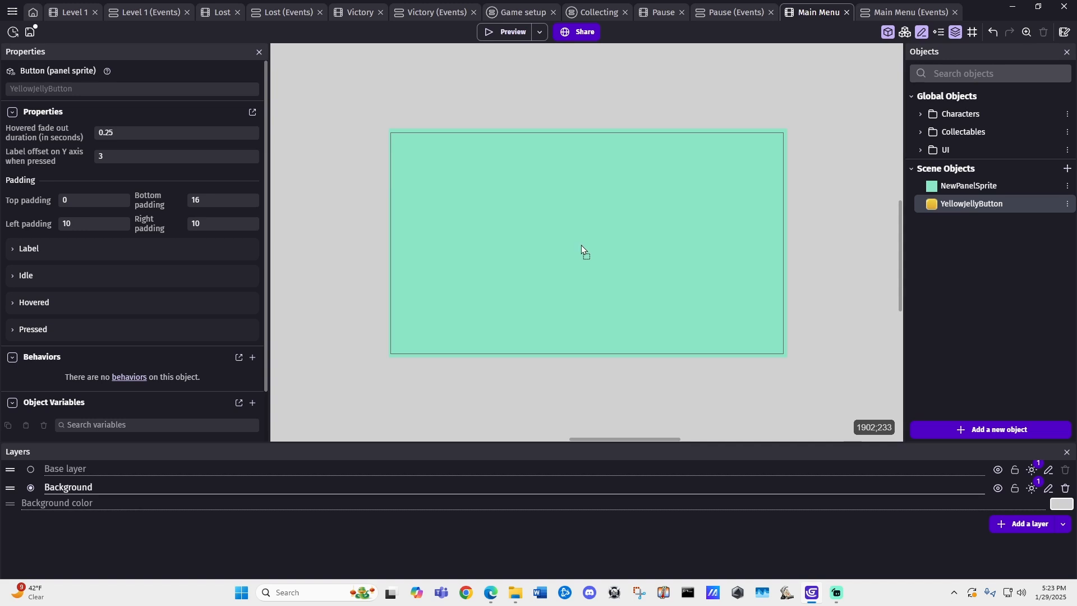
pyautogui.moveTo(663, 257); pyautogui.dragTo(814, 246)
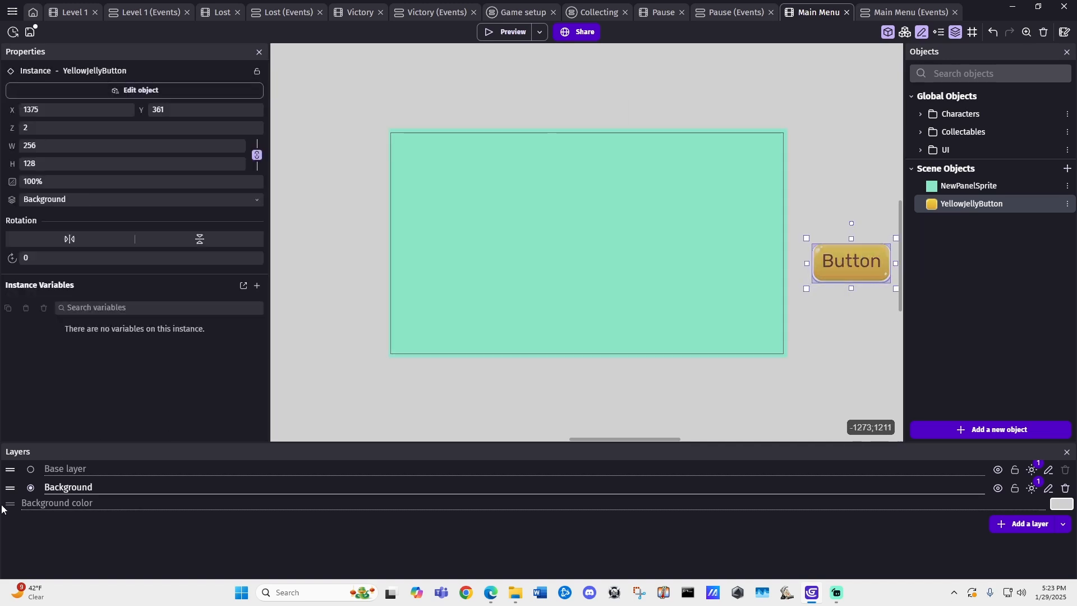
pyautogui.click(29, 470)
pyautogui.click(112, 200)
pyautogui.click(84, 221)
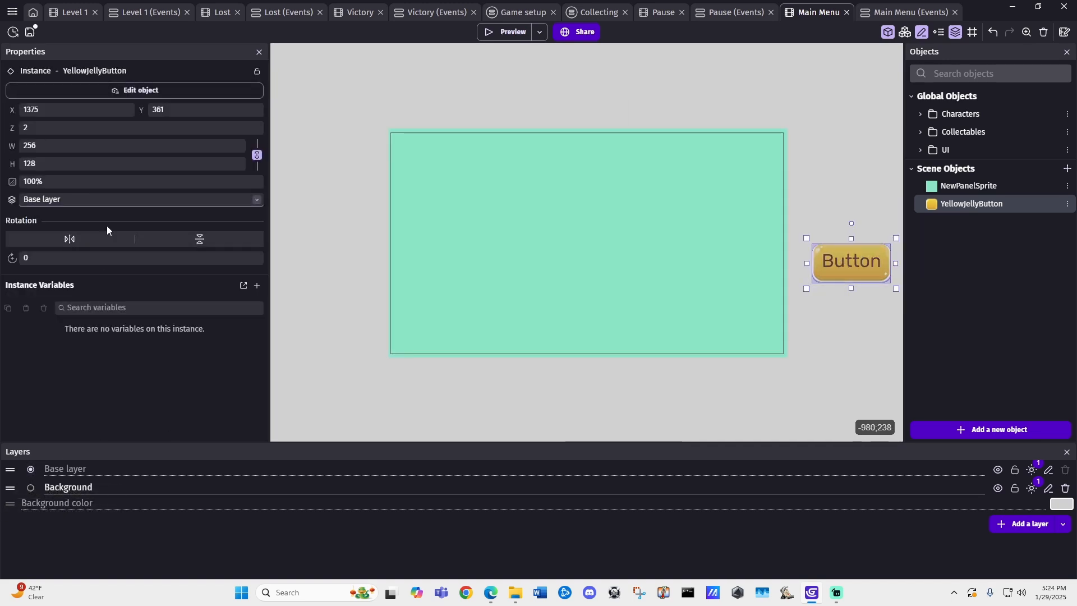
pyautogui.moveTo(869, 270); pyautogui.dragTo(585, 247)
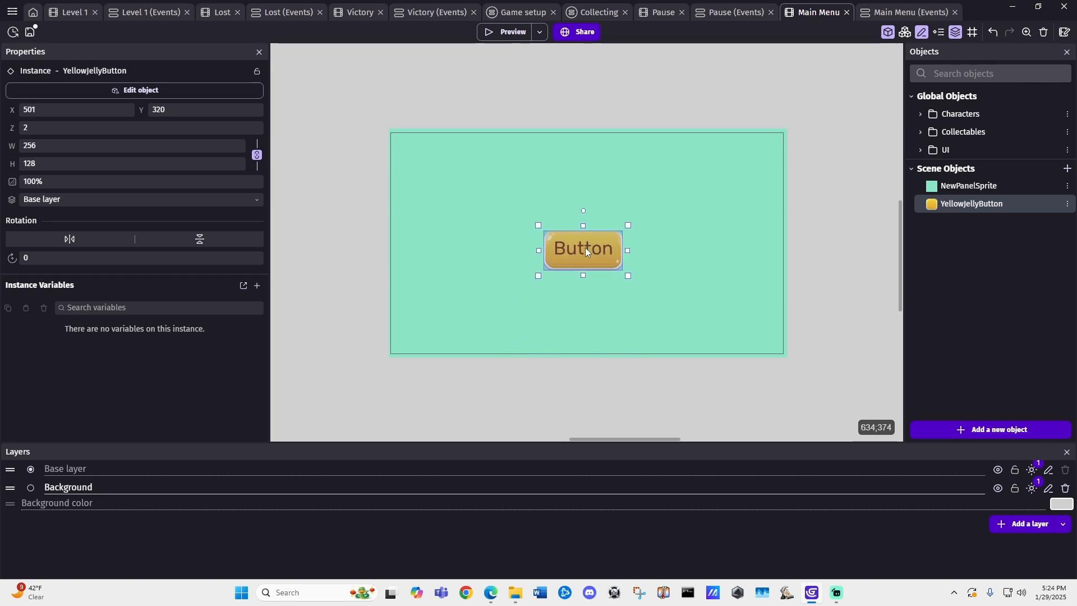
# Rename the yellow button object to "Start" and set its label text to "Start"
pyautogui.doubleClick(585, 249)
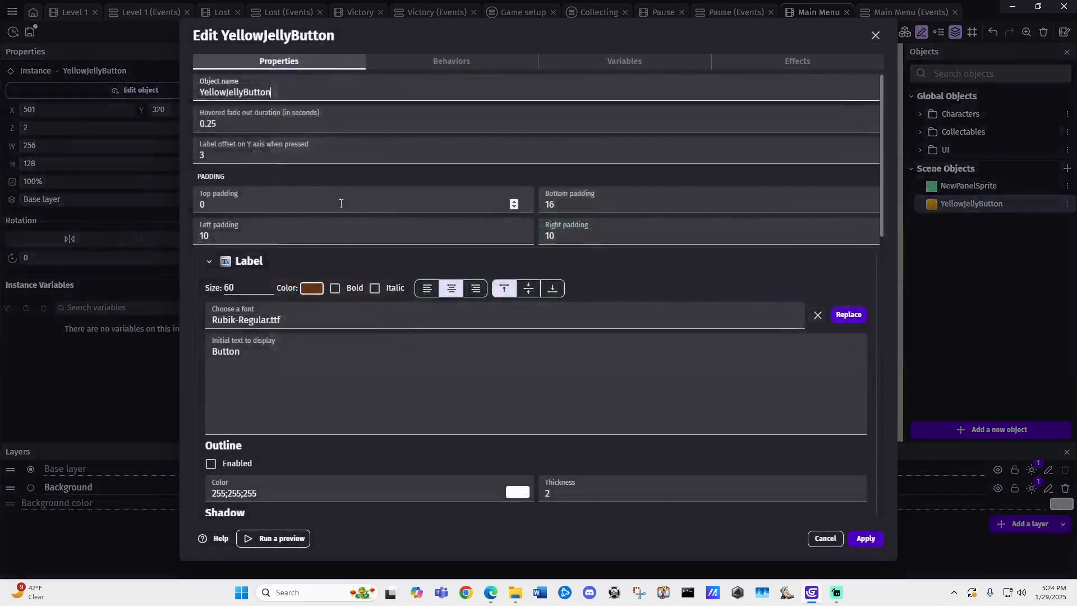
pyautogui.moveTo(287, 84); pyautogui.dragTo(121, 86)
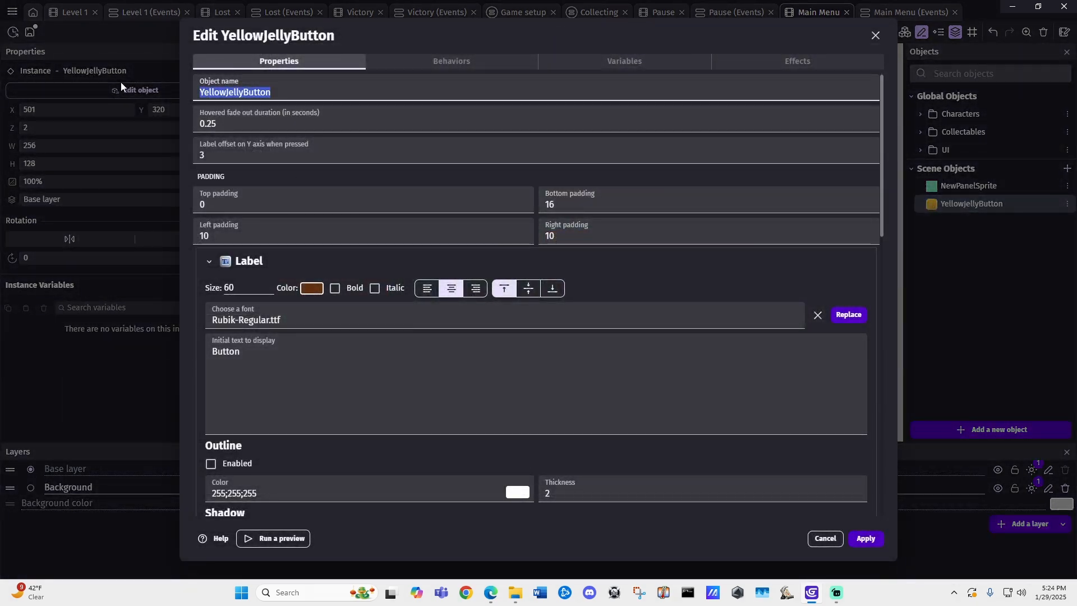
pyautogui.write('Start')
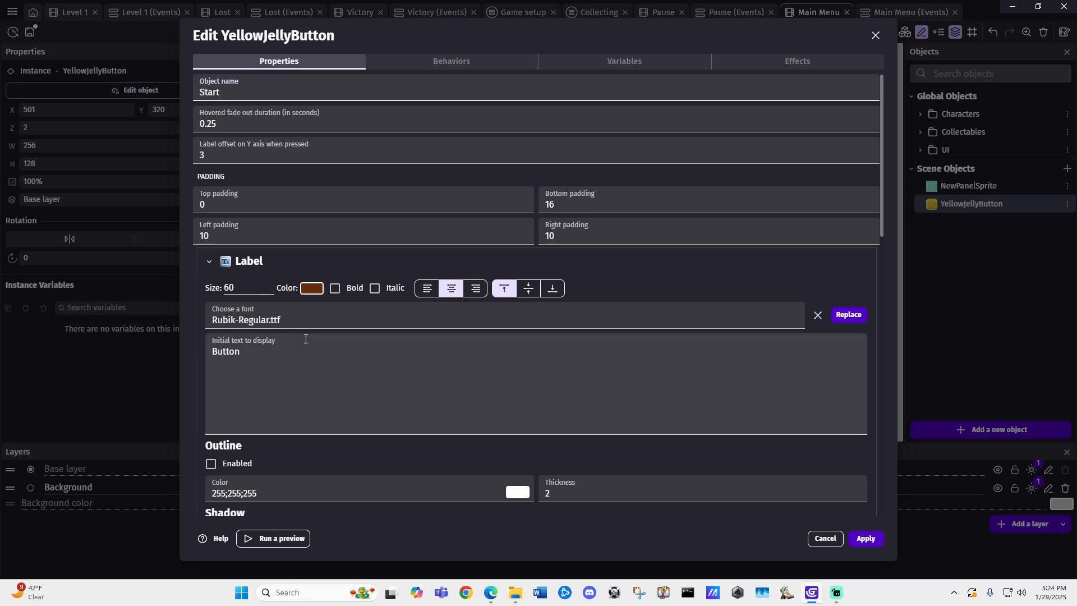
pyautogui.moveTo(306, 339); pyautogui.dragTo(186, 343)
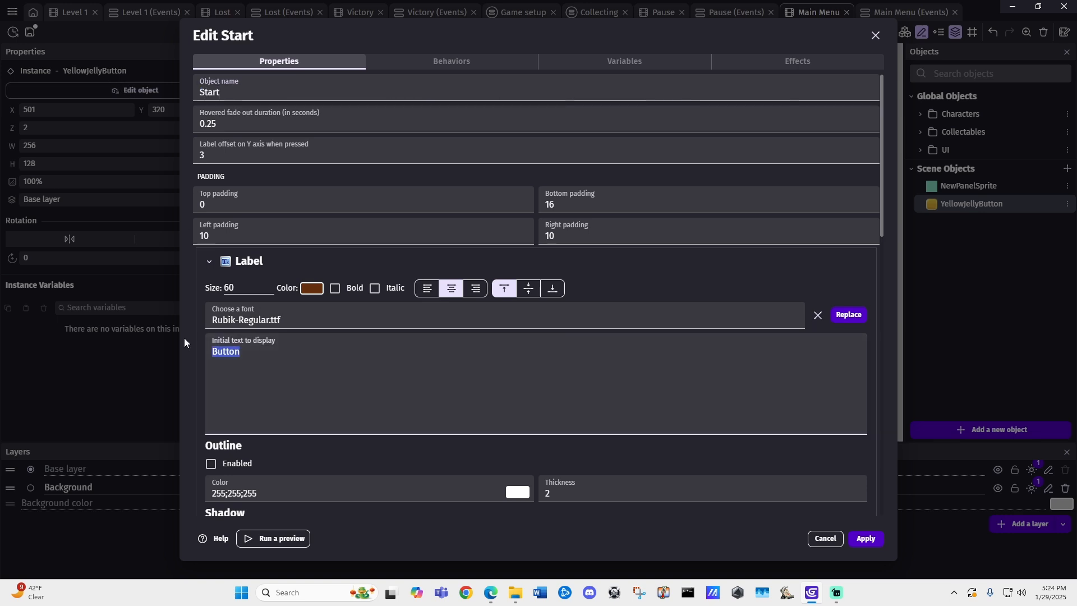
pyautogui.write('Start')
pyautogui.click(866, 538)
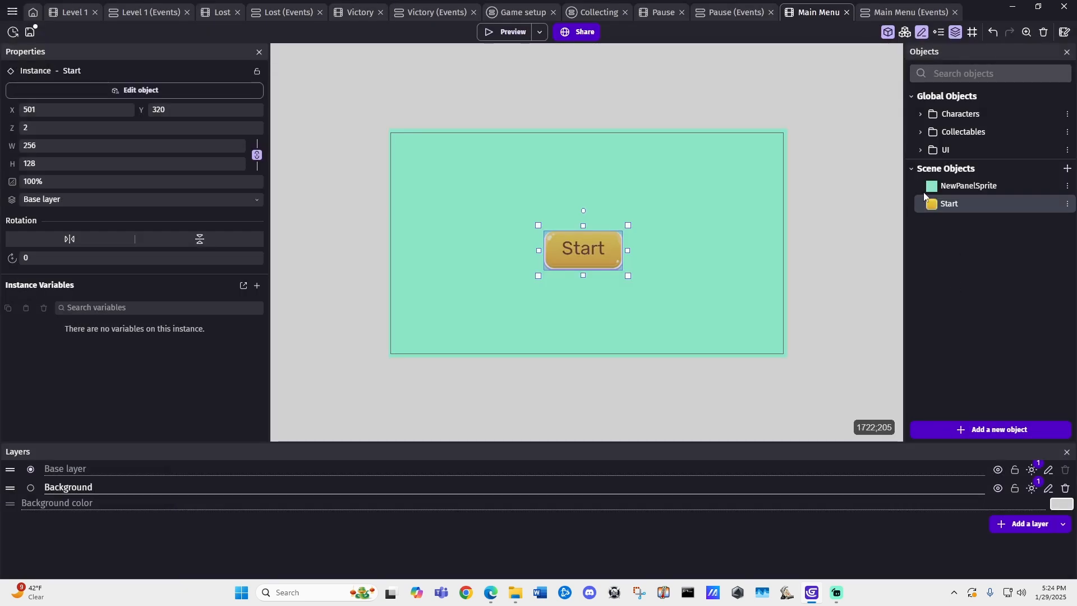
# Add an event to the Main Menu events with the condition that the Start button is clicked
pyautogui.click(887, 14)
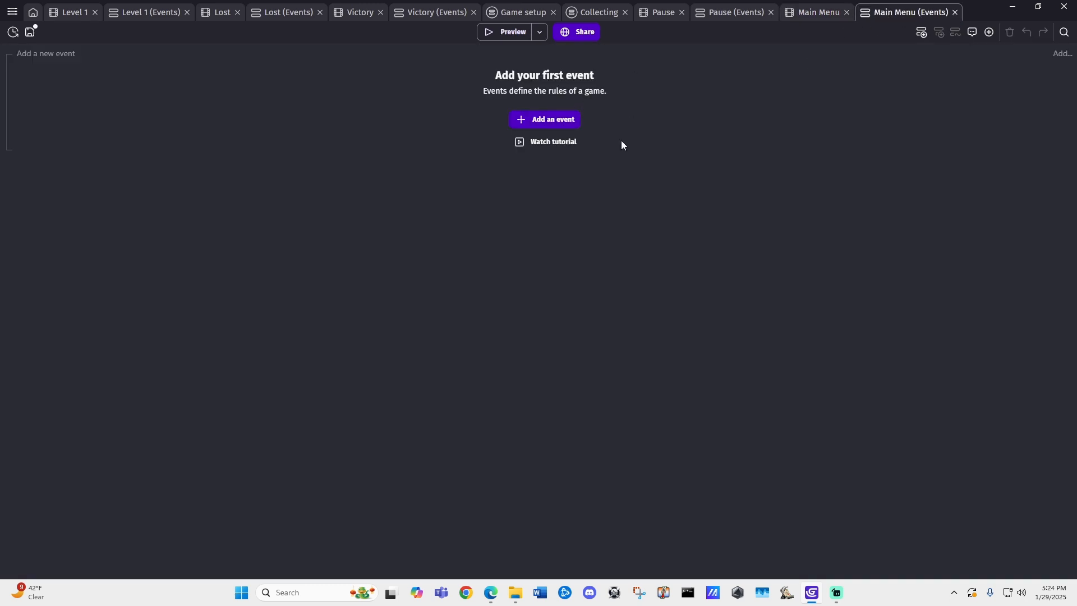
pyautogui.click(558, 121)
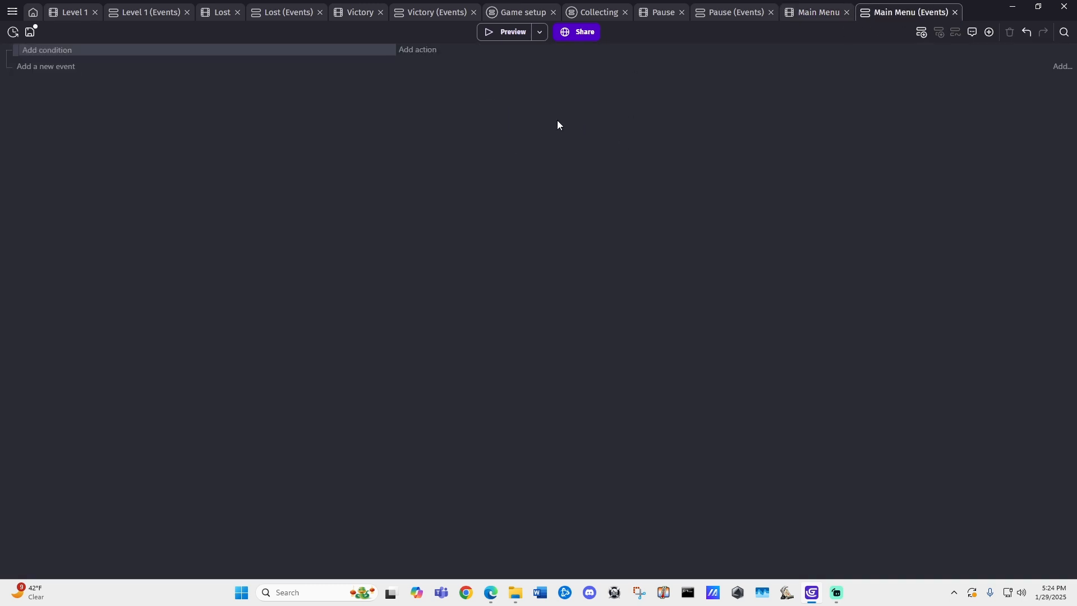
pyautogui.click(48, 52)
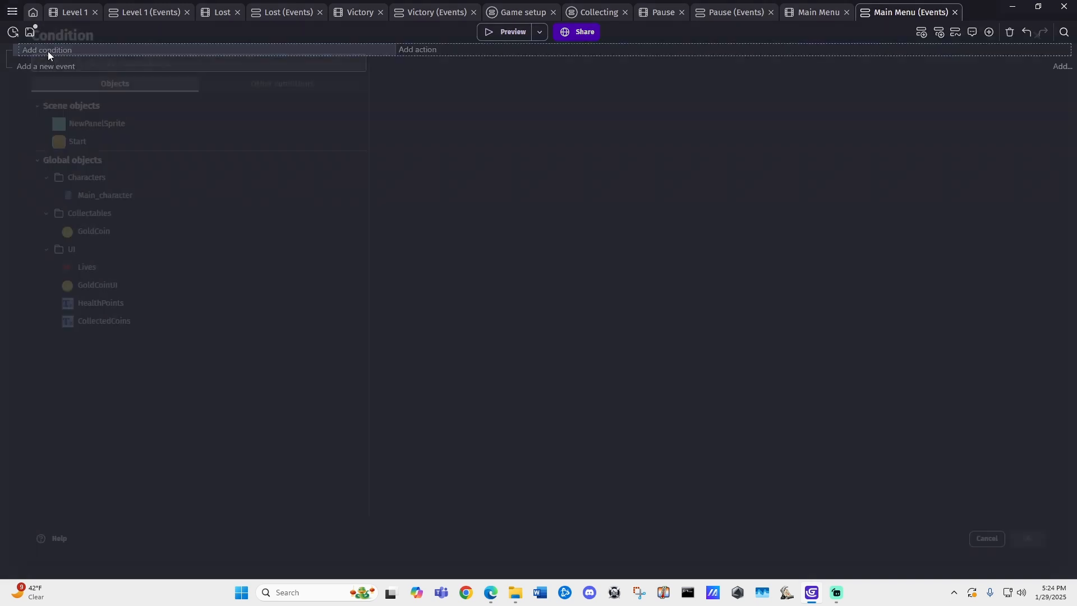
pyautogui.click(79, 143)
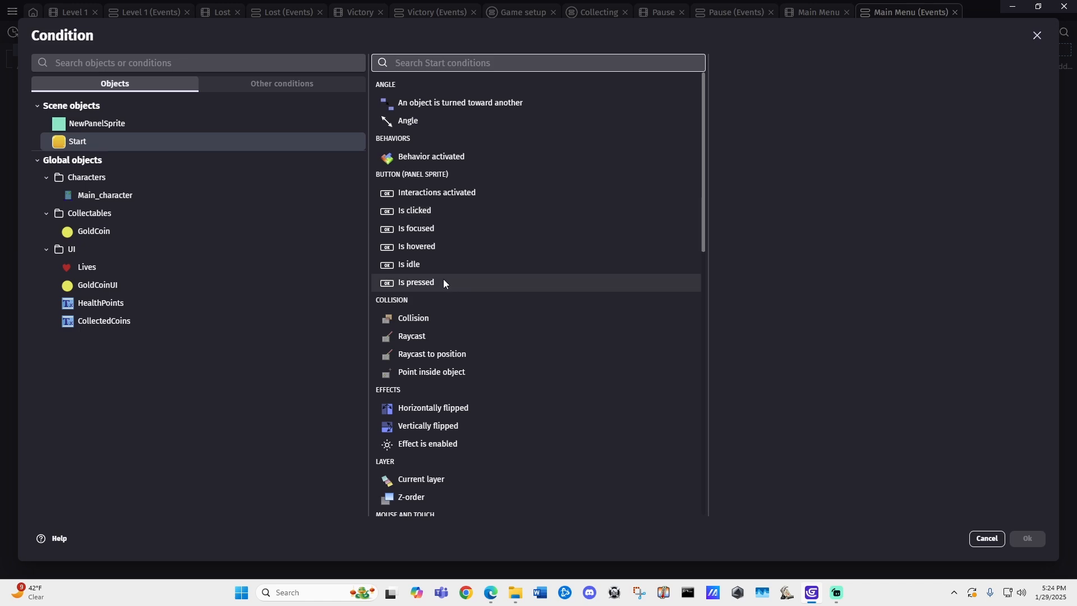
pyautogui.click(429, 212)
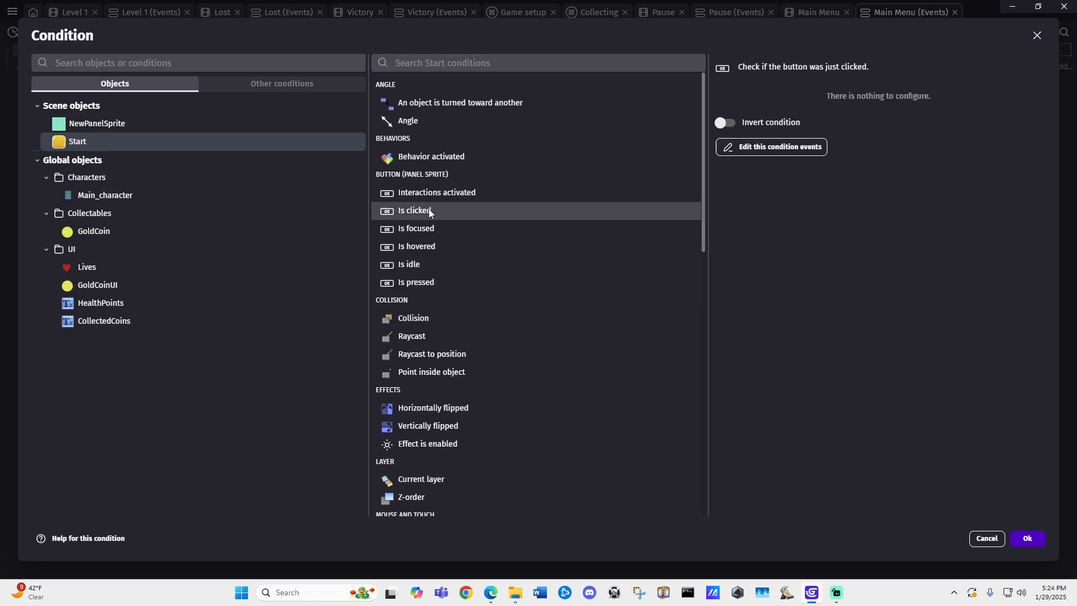
pyautogui.click(1028, 539)
# Add an action to the Start button event that changes the scene to "Level 1"
pyautogui.click(422, 49)
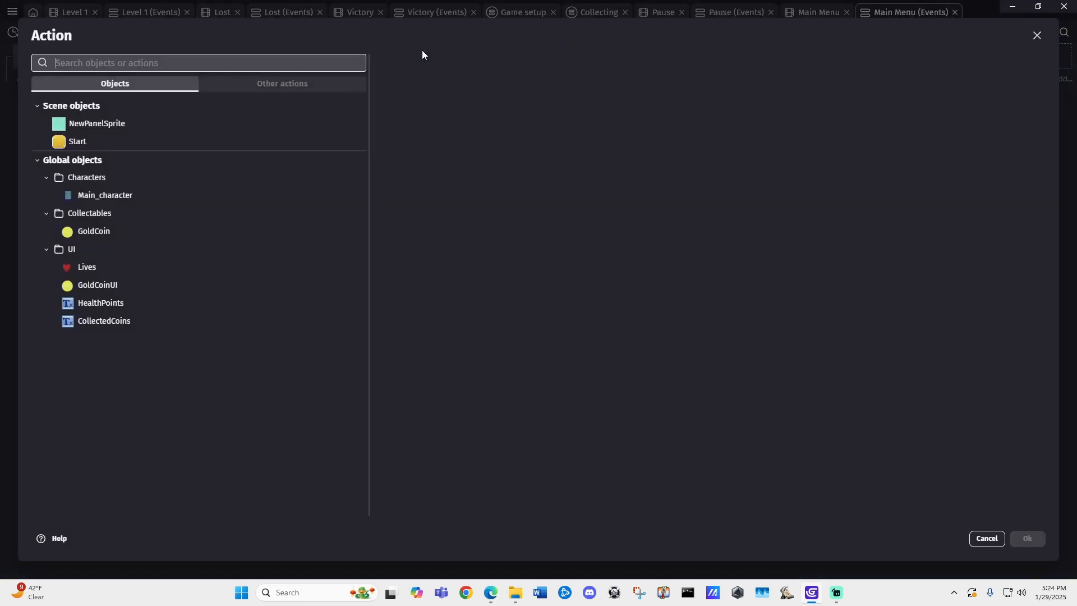
pyautogui.write('change sc')
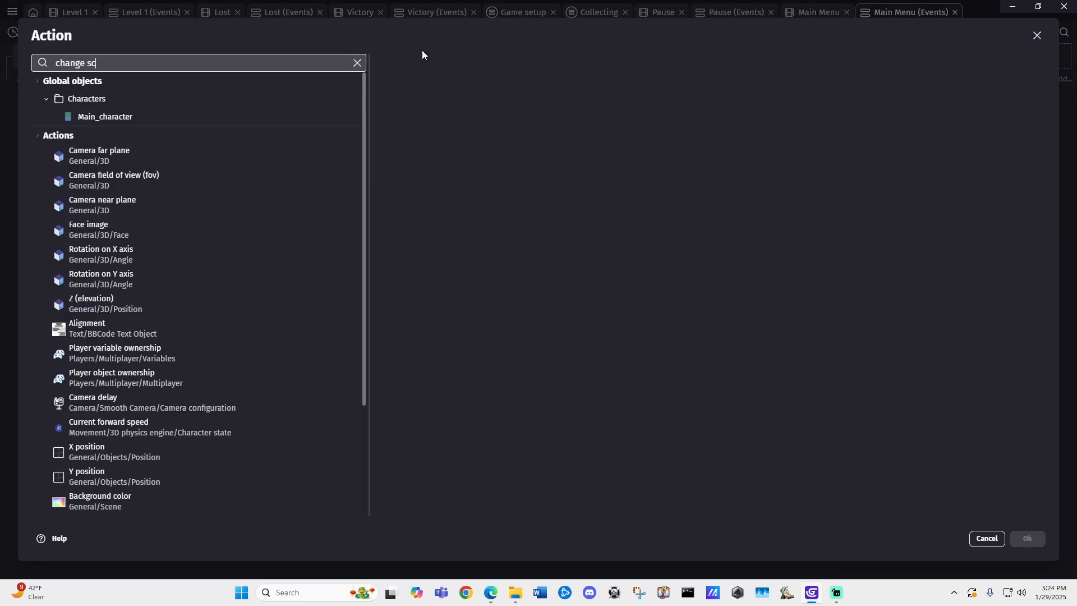
pyautogui.write('ene')
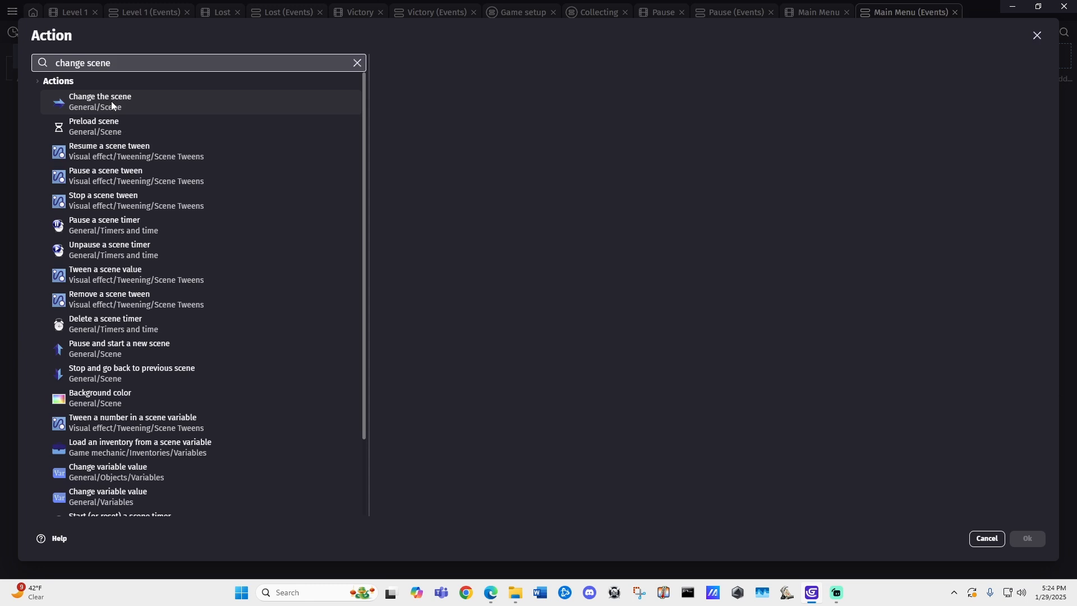
pyautogui.click(112, 106)
pyautogui.click(499, 161)
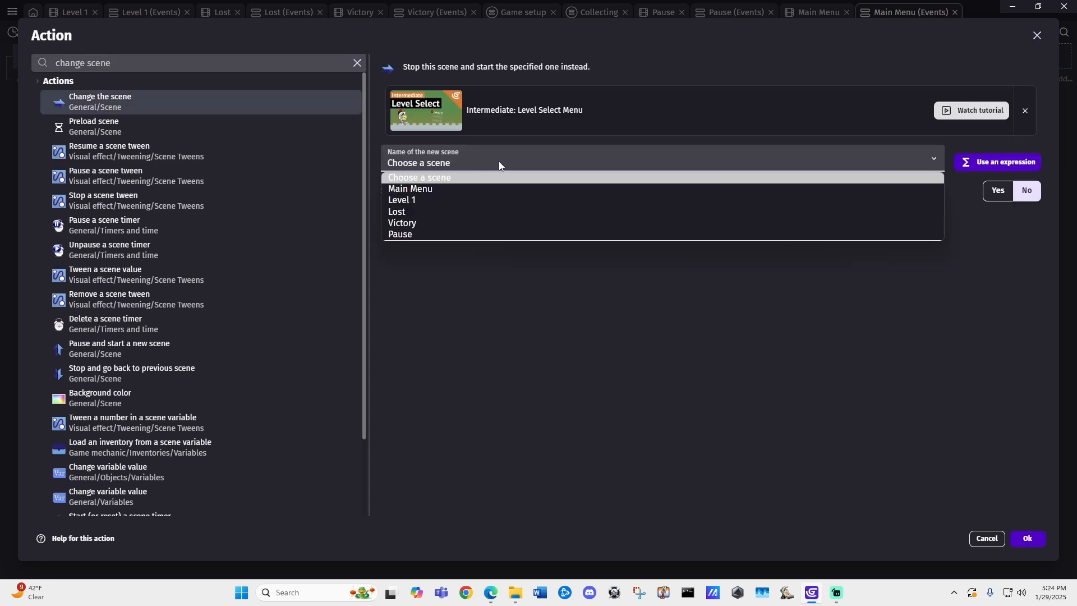
pyautogui.click(424, 200)
pyautogui.click(1037, 539)
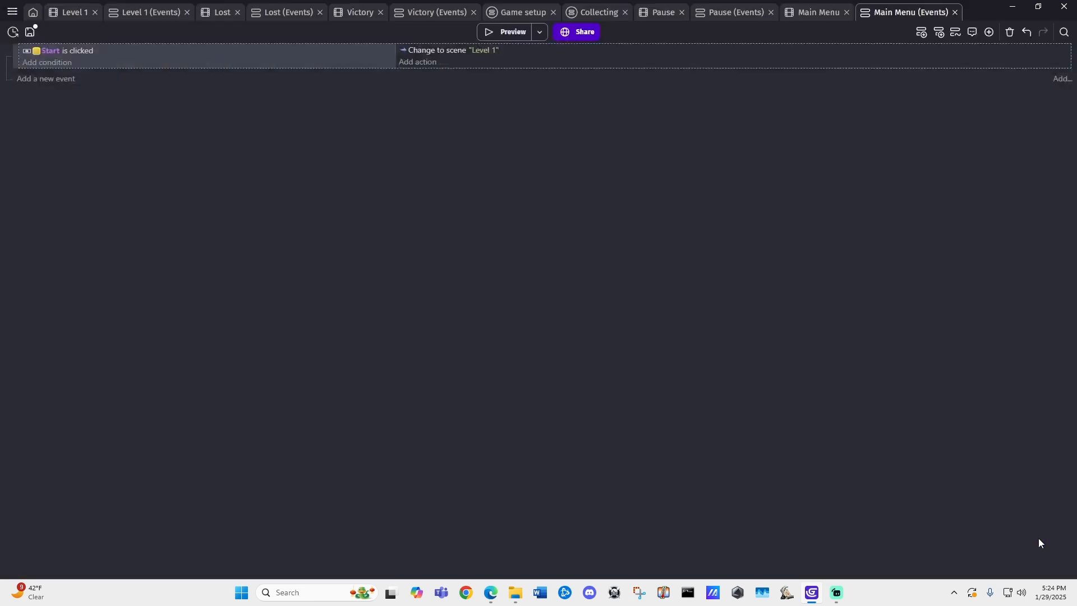
# Preview the Main Menu scene, start the game with its Start button, pause the game, and close the preview
pyautogui.click(817, 13)
pyautogui.click(507, 32)
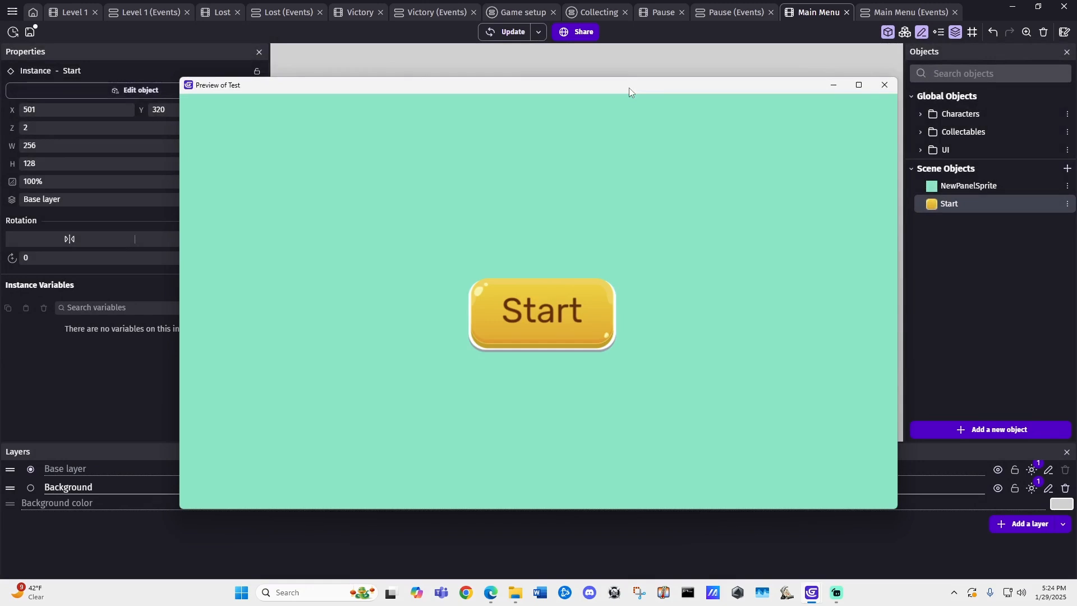
pyautogui.click(530, 316)
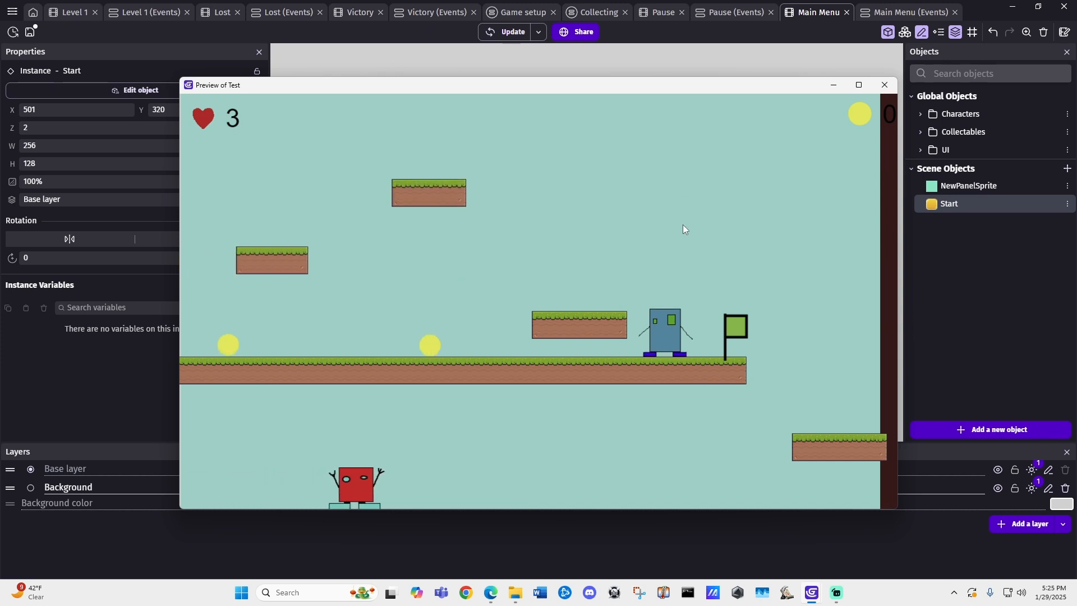
pyautogui.press('Escape')
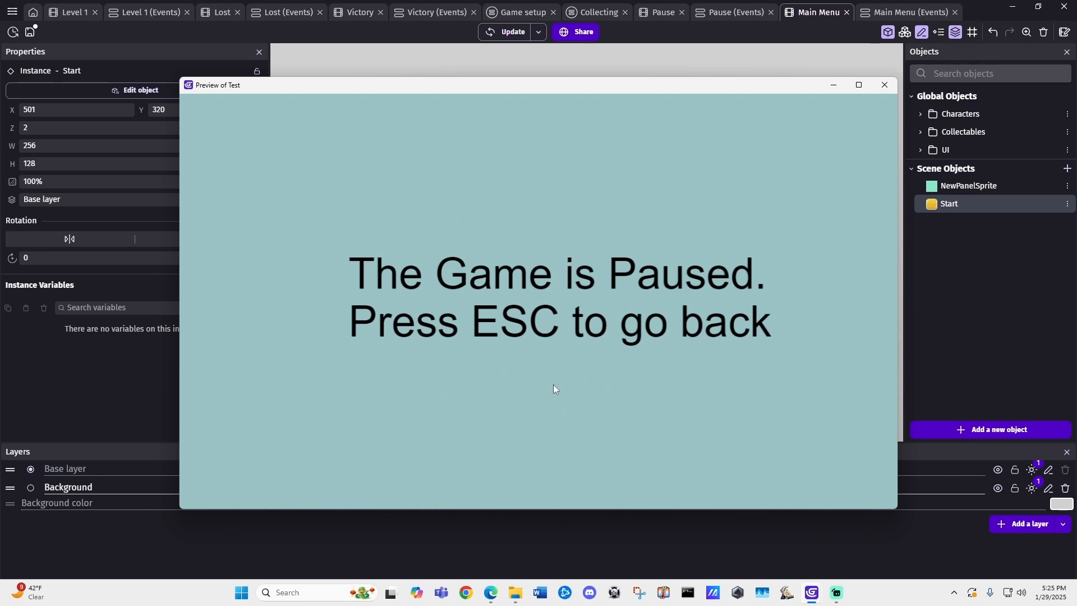
pyautogui.click(881, 87)
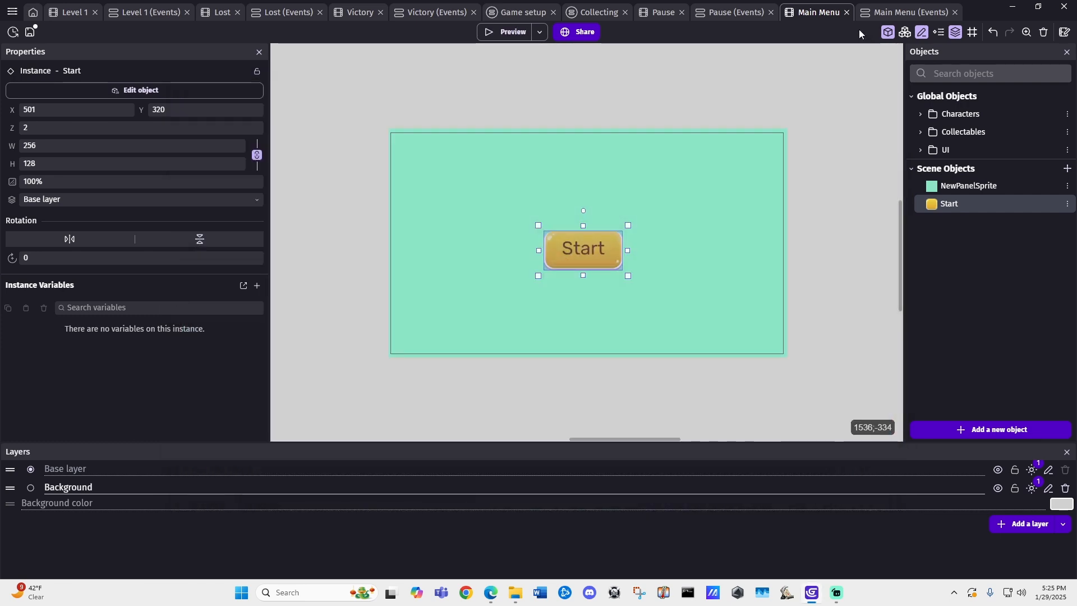
# In the Pause scene, move the paused text to about X 293, Y 10 and add a panel sprite button using the Yellow Jelly Button preset
pyautogui.click(661, 13)
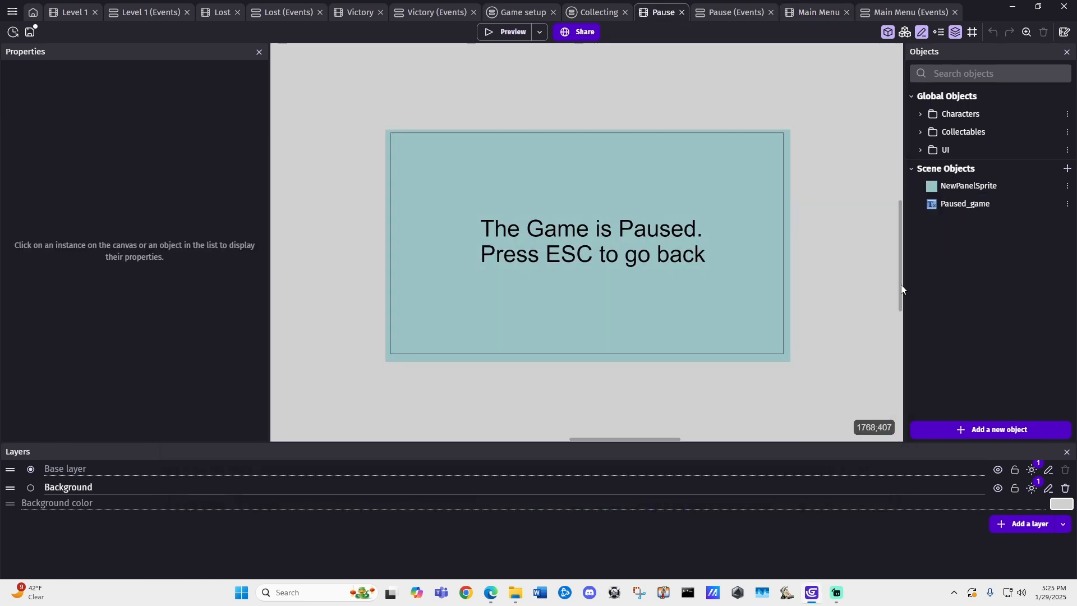
pyautogui.moveTo(626, 236); pyautogui.dragTo(621, 166)
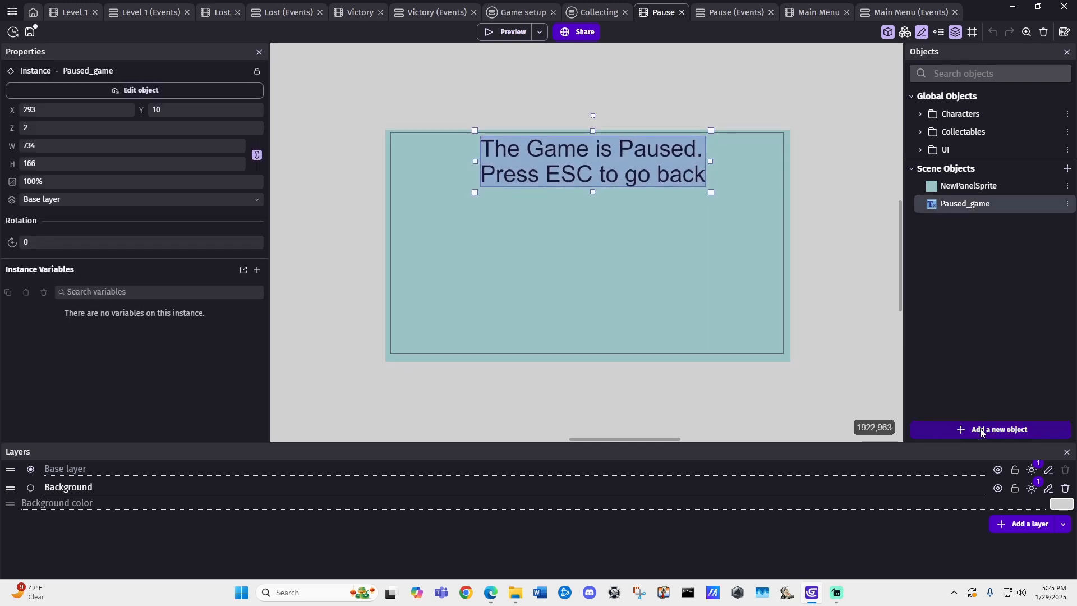
pyautogui.click(999, 429)
pyautogui.scroll(-2, 298, 439)
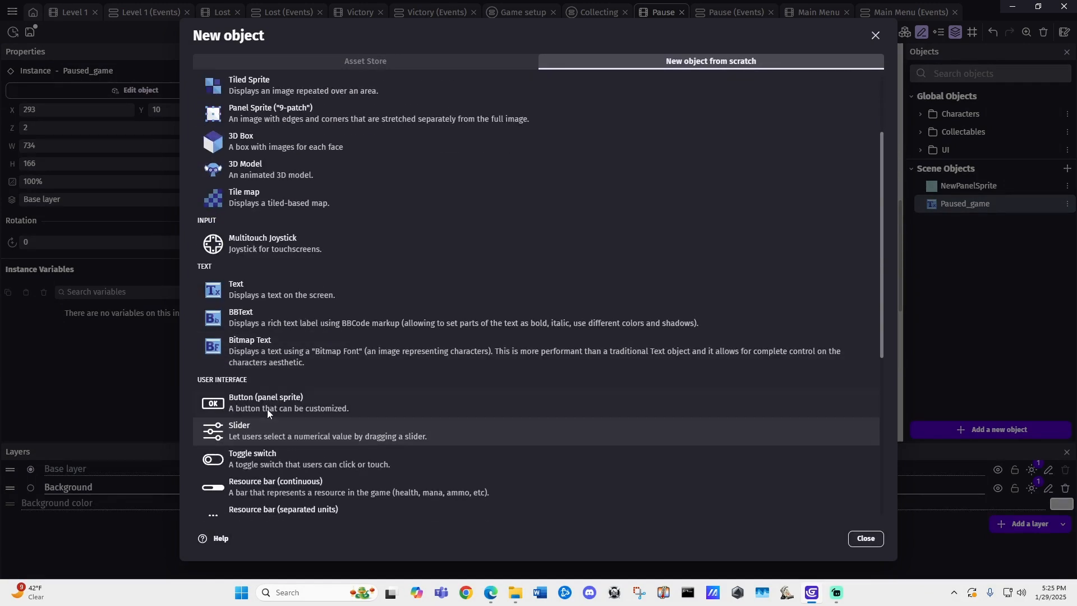
pyautogui.click(267, 408)
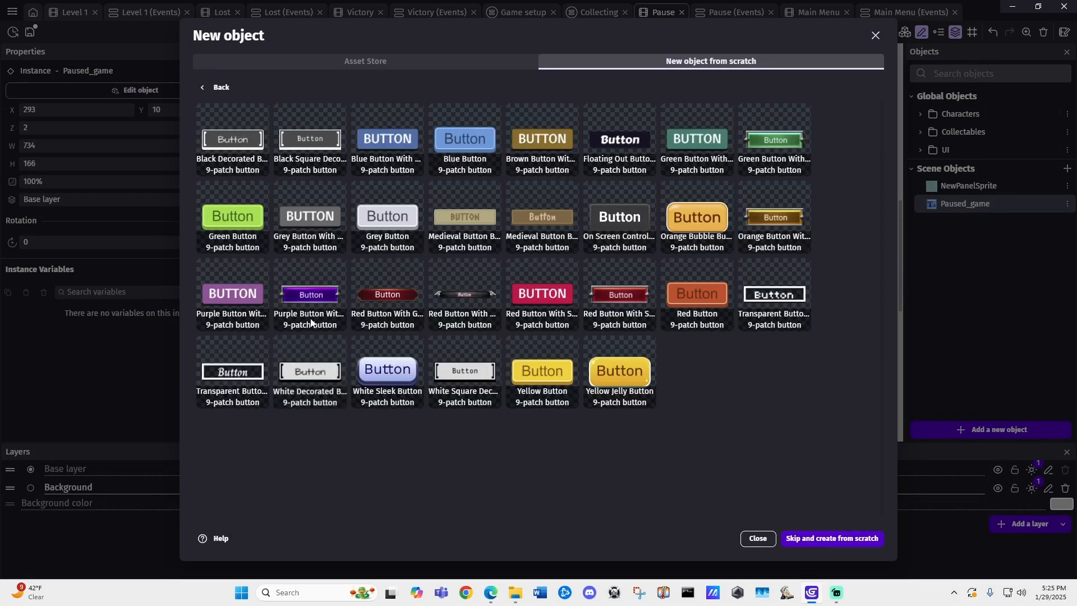
pyautogui.click(602, 371)
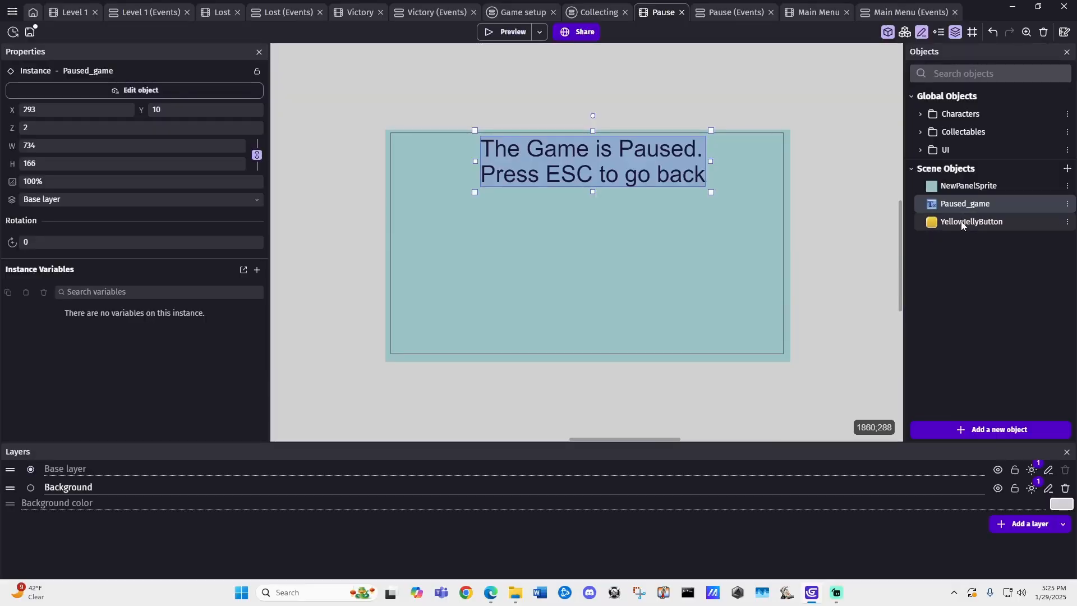
# Rename the YellowJellyButton object to "MainMenu" and set its label text to "Main Menu"
pyautogui.doubleClick(963, 222)
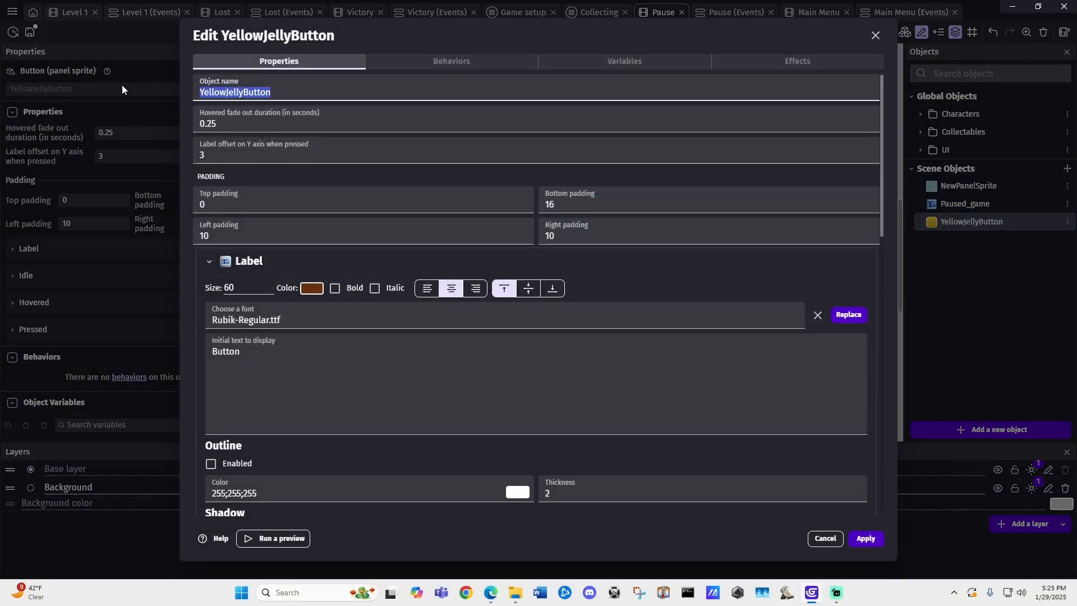
pyautogui.write('MainMenu')
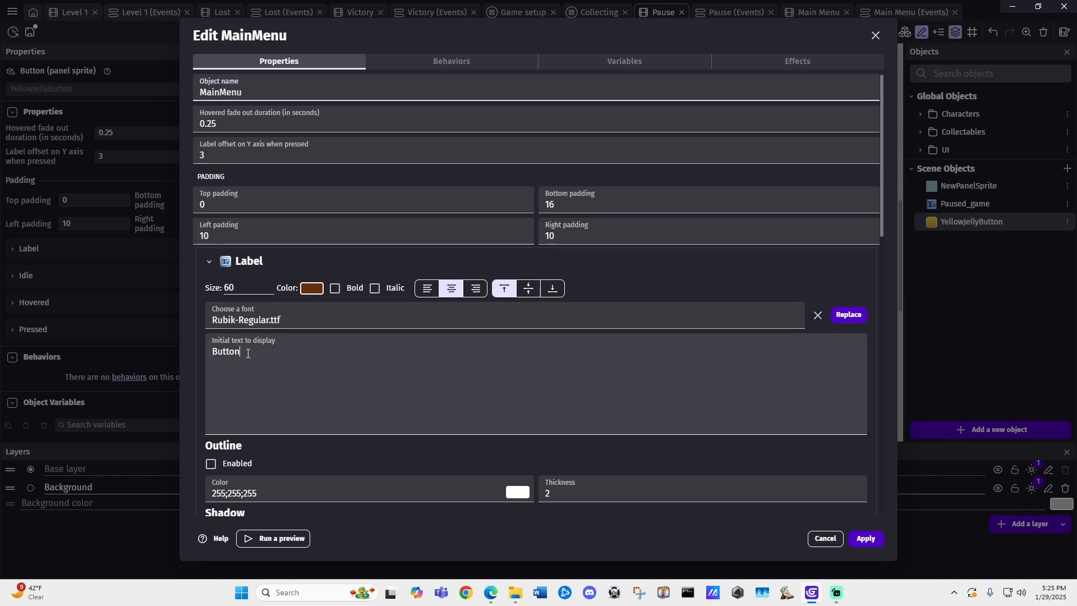
pyautogui.moveTo(240, 352); pyautogui.dragTo(195, 345)
pyautogui.write('Main ')
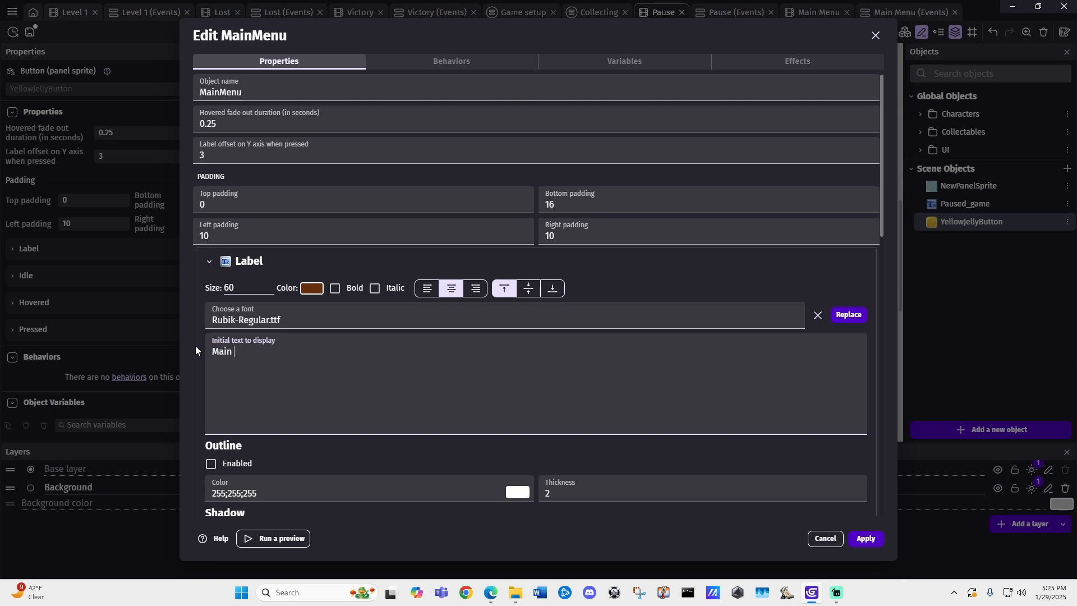
pyautogui.write('Menu')
pyautogui.click(865, 539)
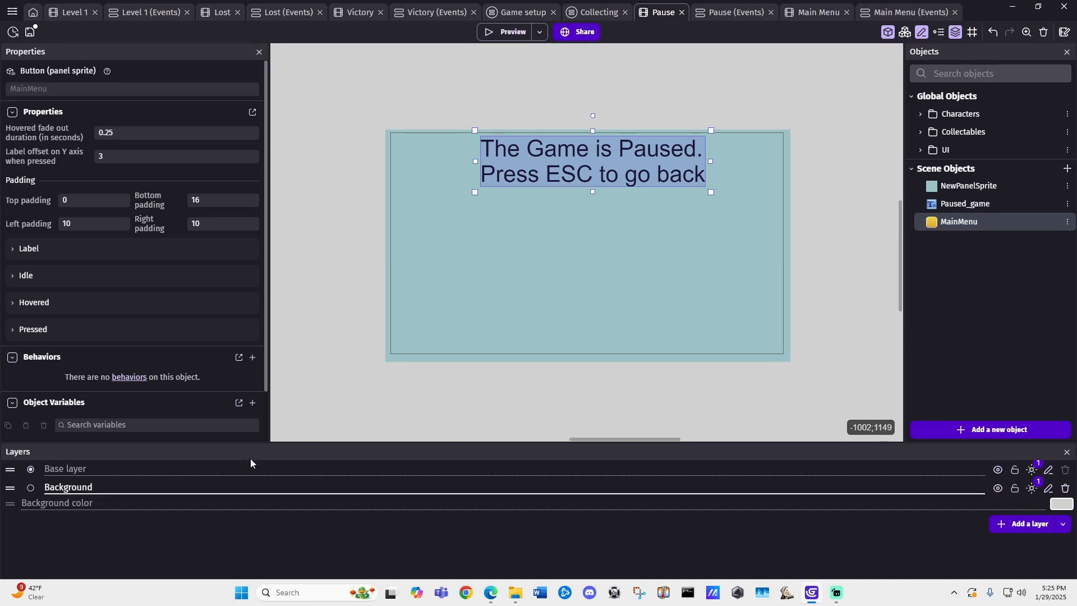
# Place the MainMenu button below the paused text at about X 446, Y 288, with a width of about 329
pyautogui.moveTo(961, 224); pyautogui.dragTo(648, 269)
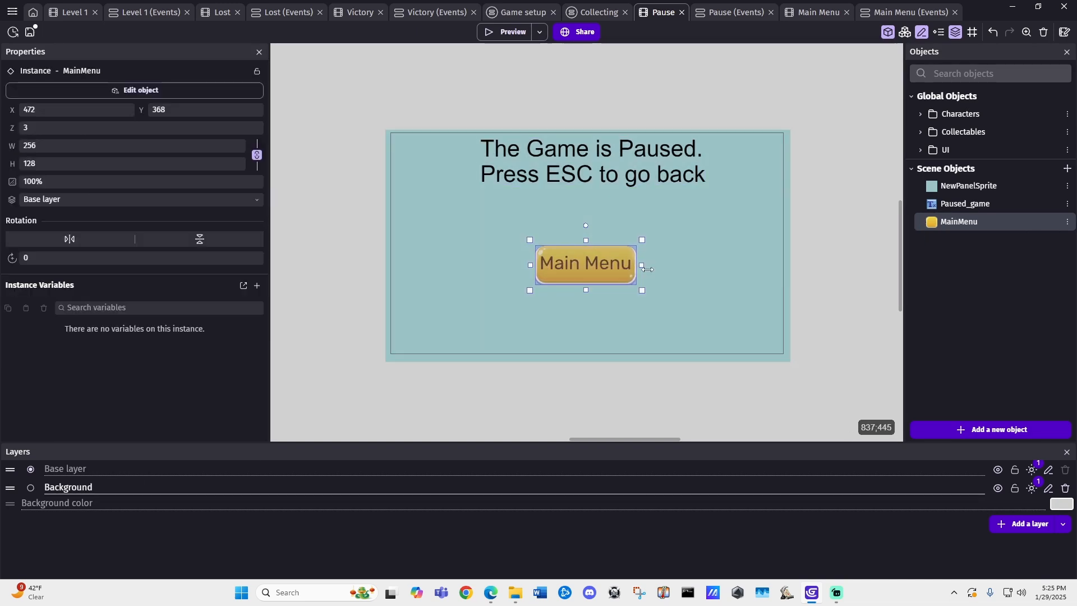
pyautogui.click(649, 269)
pyautogui.click(582, 265)
pyautogui.moveTo(582, 265); pyautogui.dragTo(575, 241)
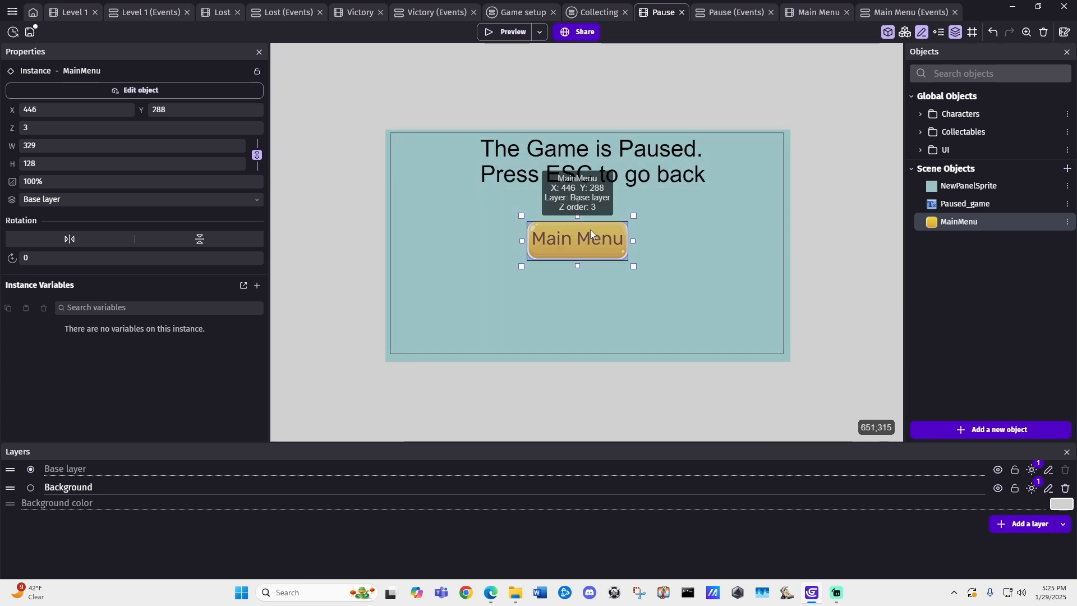
pyautogui.click(805, 248)
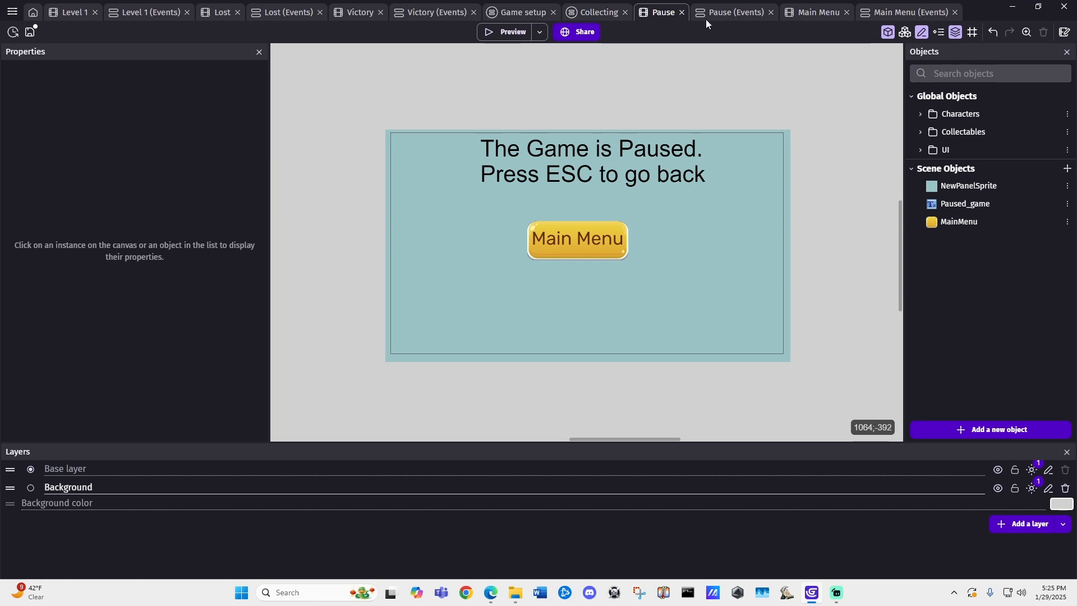
# In the Pause scene's events, add an event group named "Pause" and move the Escape key and timer events into it
pyautogui.click(740, 15)
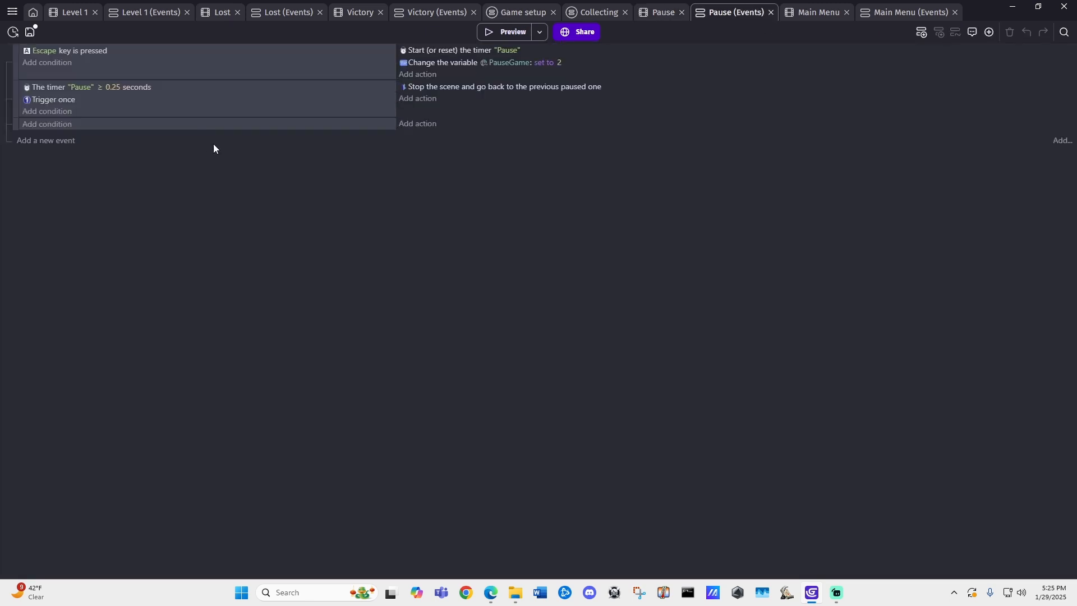
pyautogui.click(19, 124)
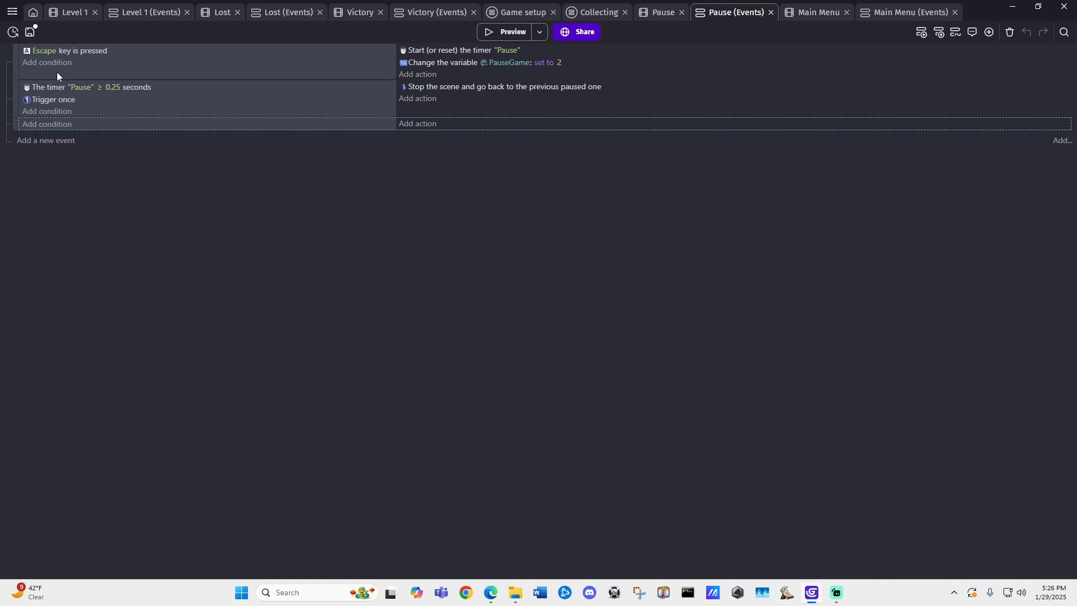
pyautogui.click(988, 32)
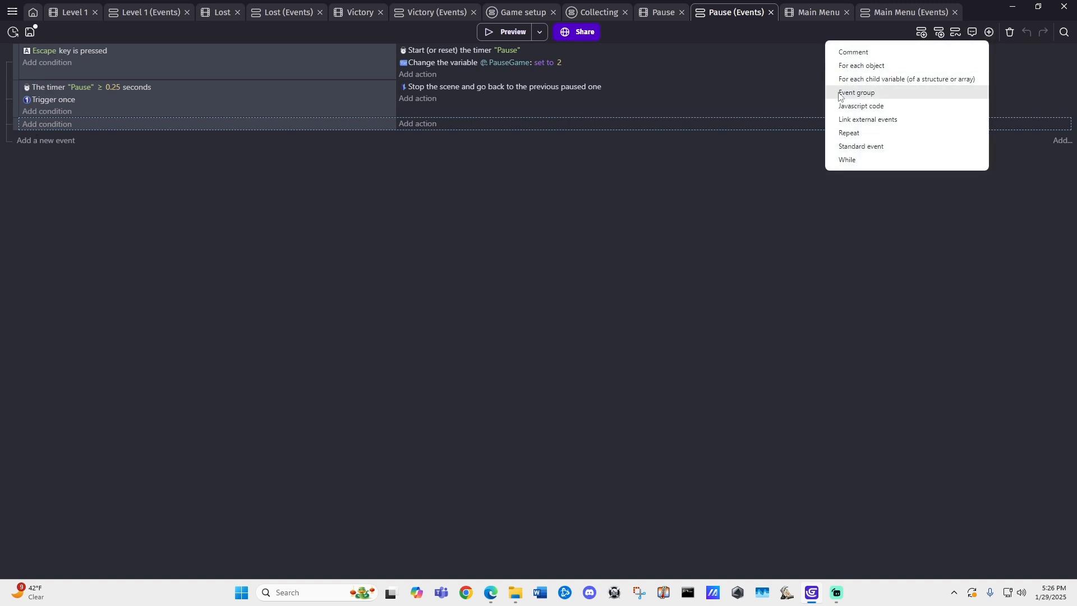
pyautogui.click(856, 92)
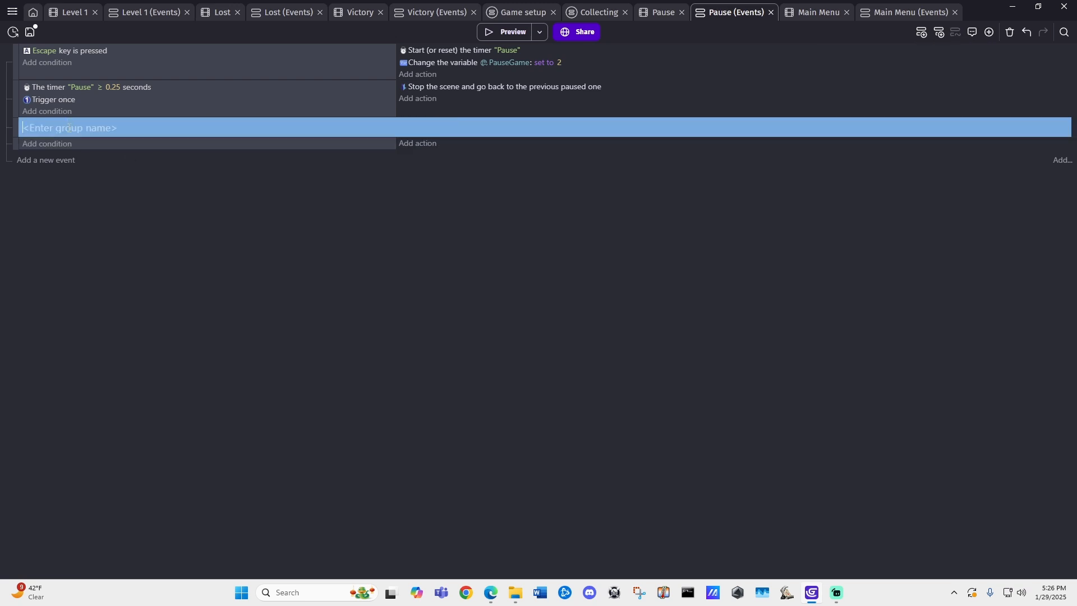
pyautogui.write('Pause')
pyautogui.click(49, 160)
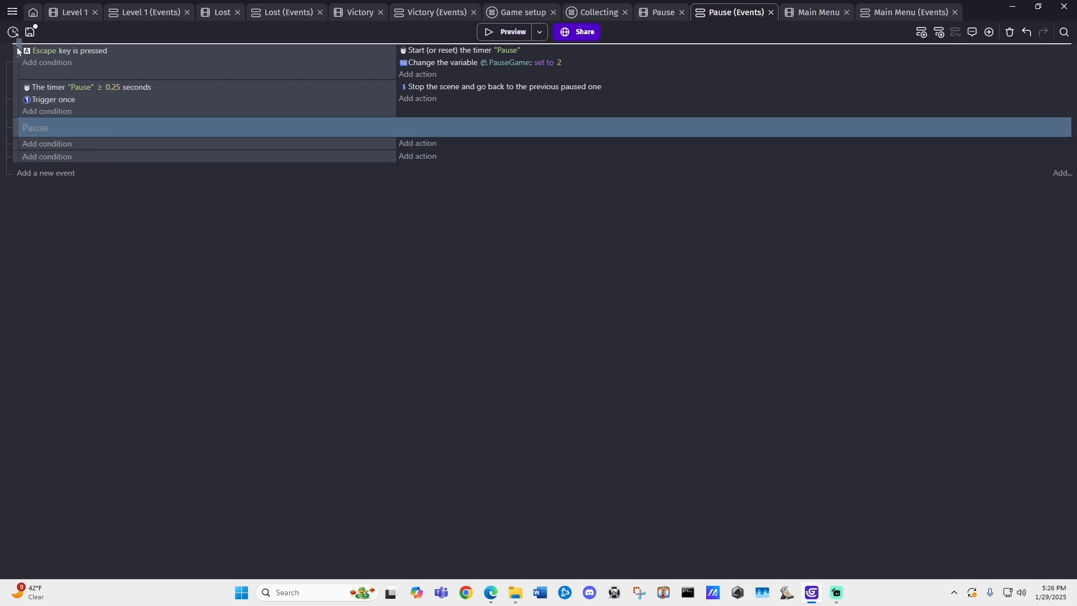
pyautogui.moveTo(18, 47); pyautogui.dragTo(28, 132)
# Add a second event group named "Buttons" below the Pause group and nest an empty event inside it
pyautogui.click(15, 144)
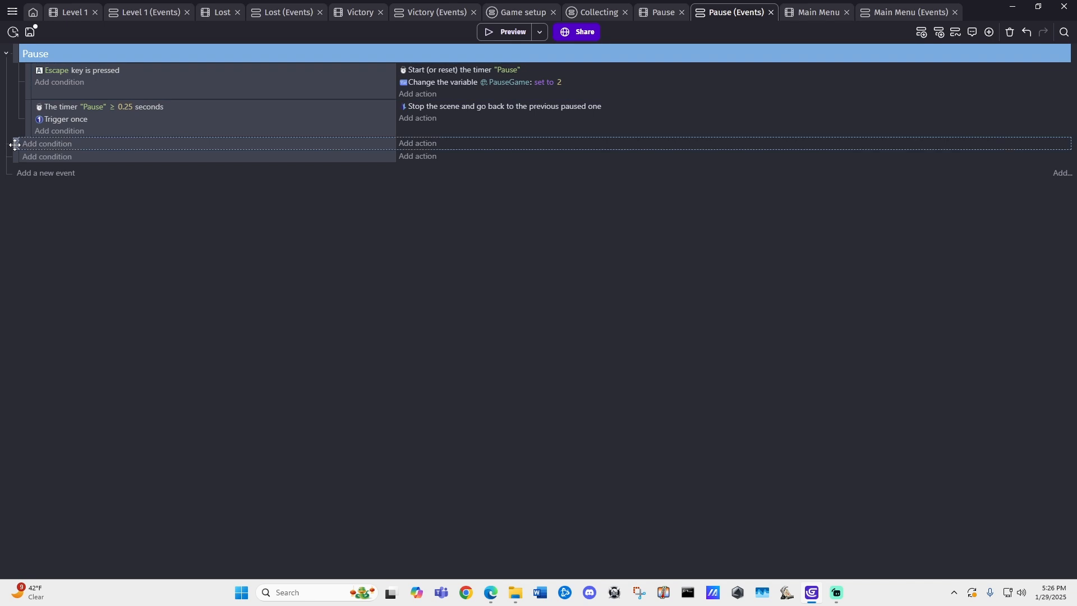
pyautogui.click(990, 35)
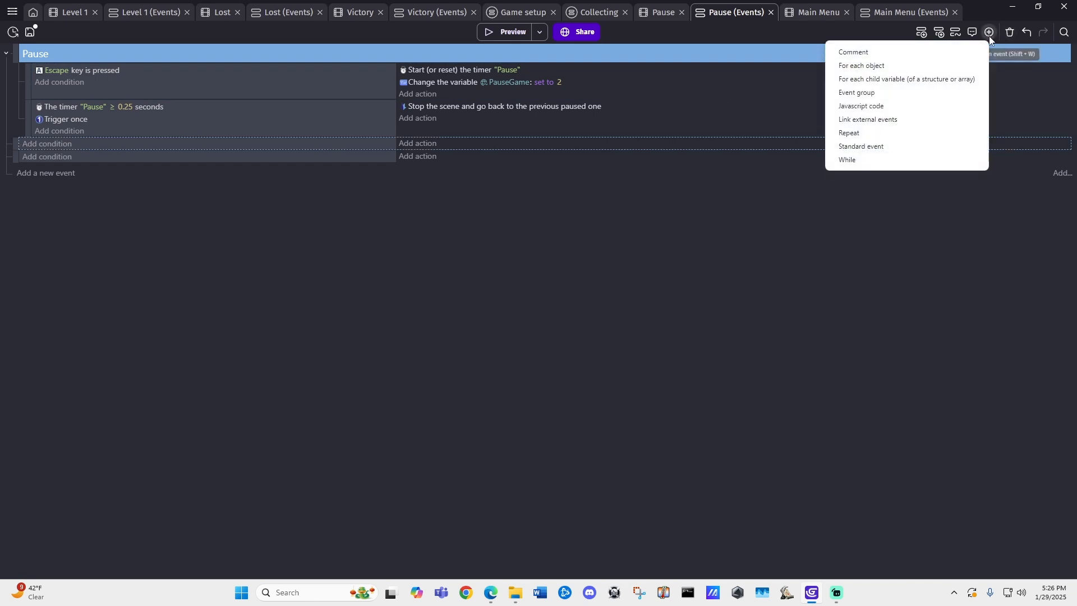
pyautogui.click(856, 93)
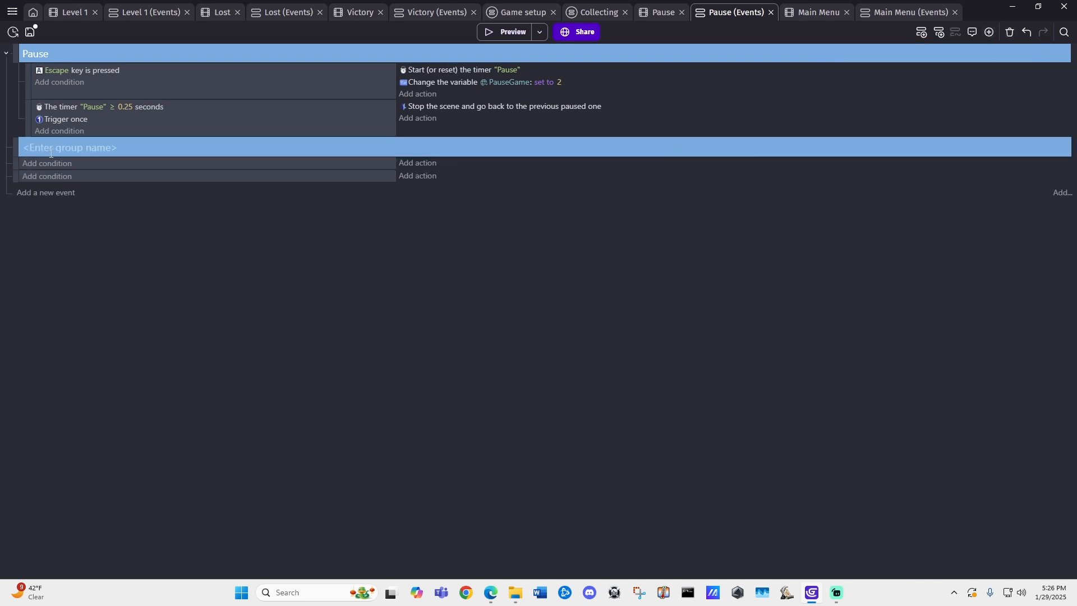
pyautogui.write('Buttons')
pyautogui.click(15, 164)
pyautogui.moveTo(15, 163); pyautogui.dragTo(29, 164)
# Give the empty event in the Buttons group the condition that the MainMenu button is clicked
pyautogui.click(45, 163)
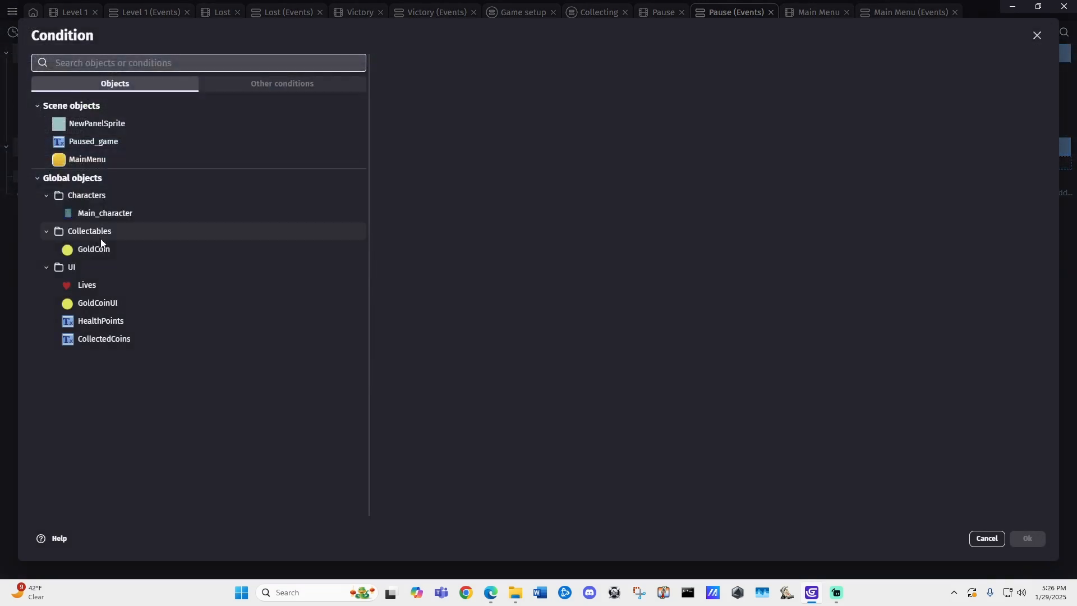
pyautogui.click(99, 159)
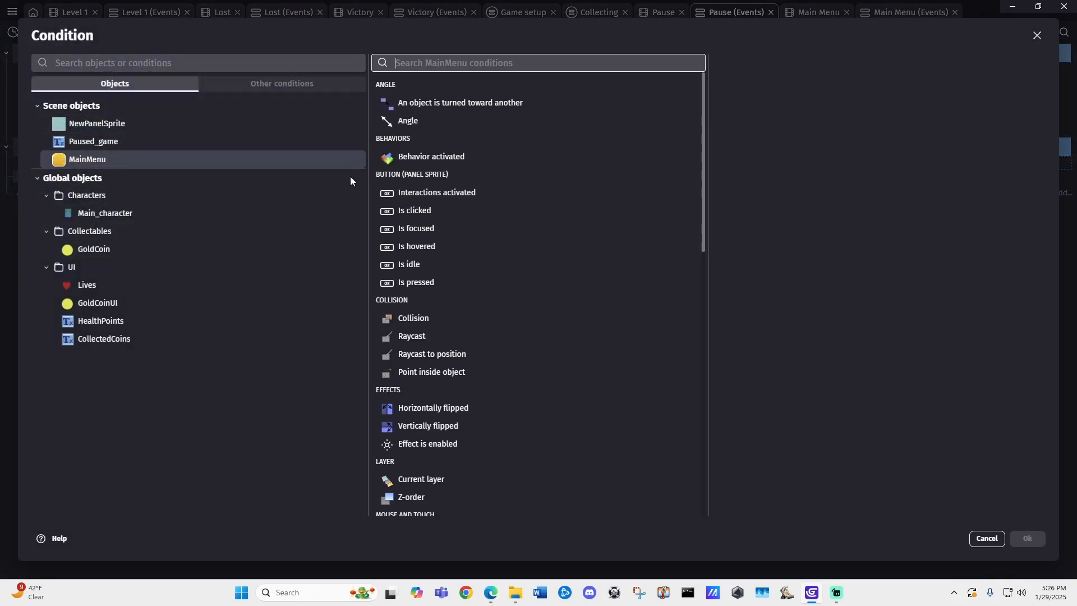
pyautogui.click(418, 210)
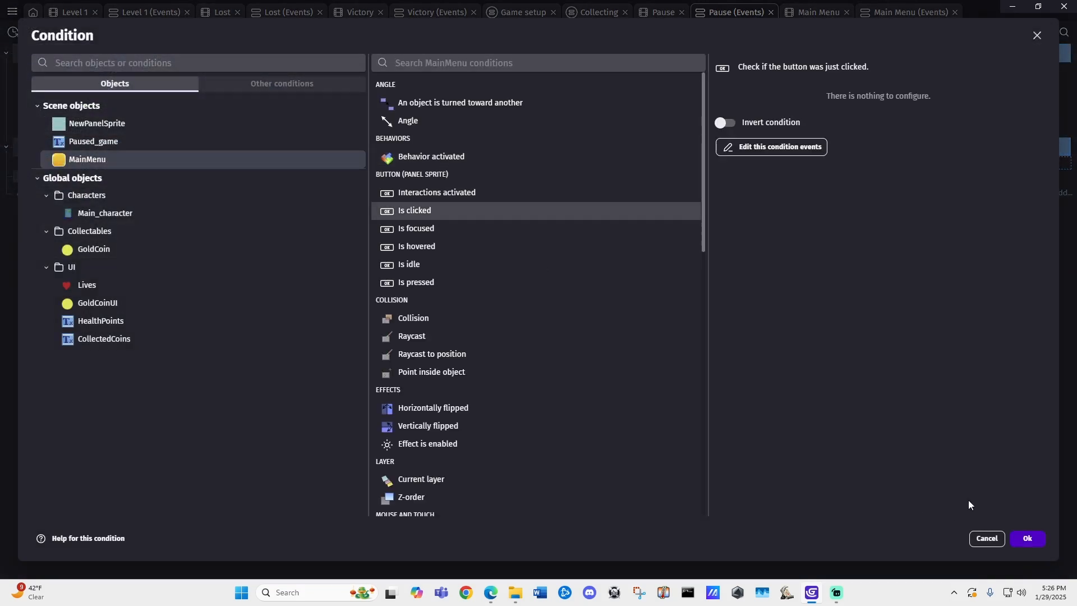
pyautogui.click(1029, 538)
# Add an action to the MainMenu button event that changes the scene to "Main Menu"
pyautogui.click(422, 164)
pyautogui.write('change')
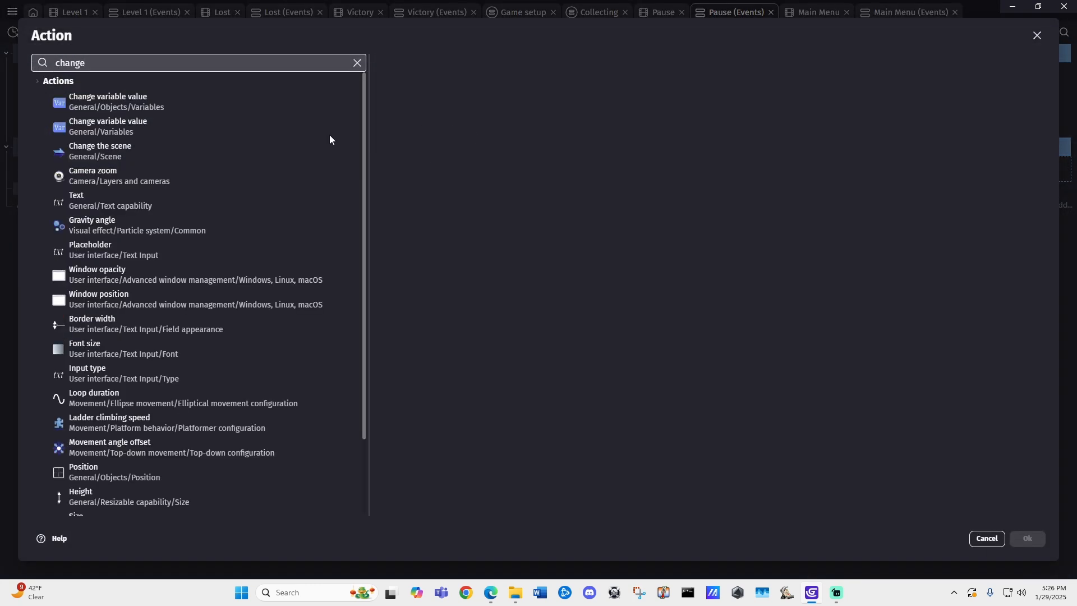
pyautogui.click(128, 149)
pyautogui.click(592, 163)
pyautogui.click(443, 189)
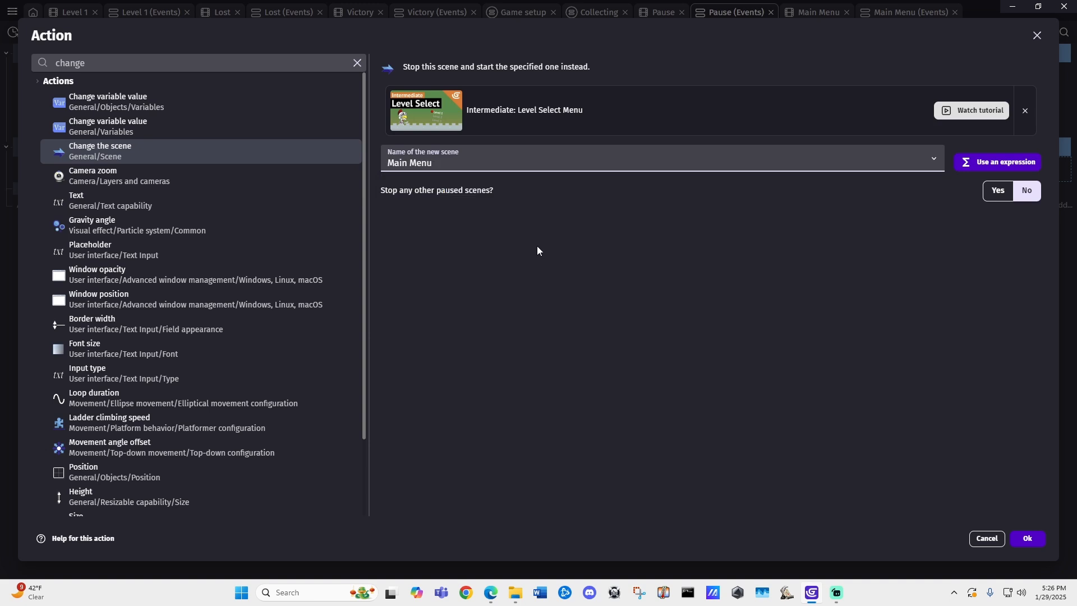
pyautogui.click(1033, 542)
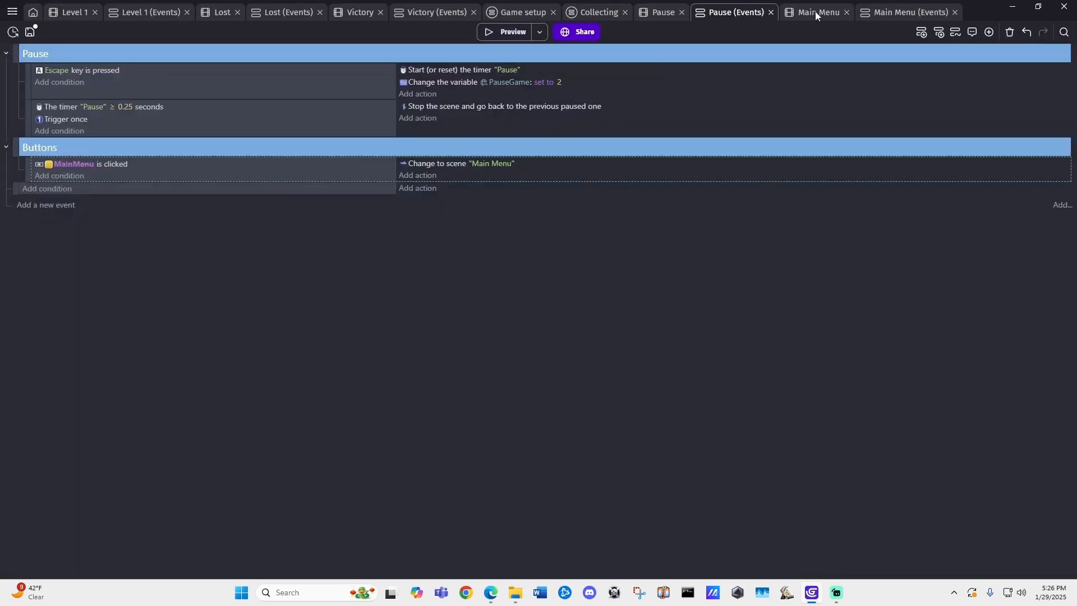
# Preview Level 1, test pausing and resuming the game, and use the pause screen's Main Menu button before closing the preview
pyautogui.click(654, 11)
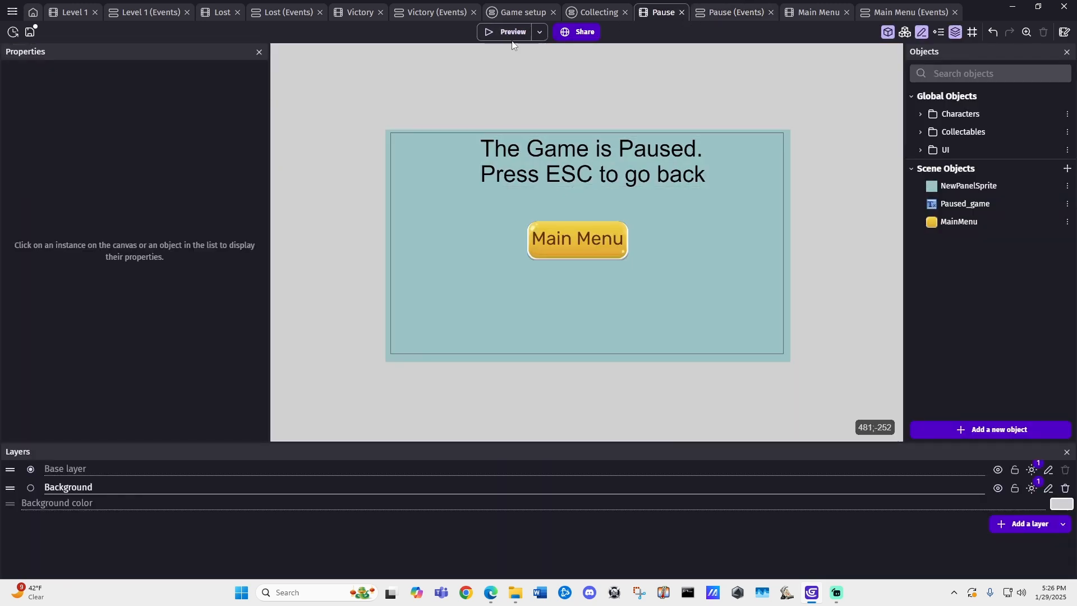
pyautogui.click(75, 12)
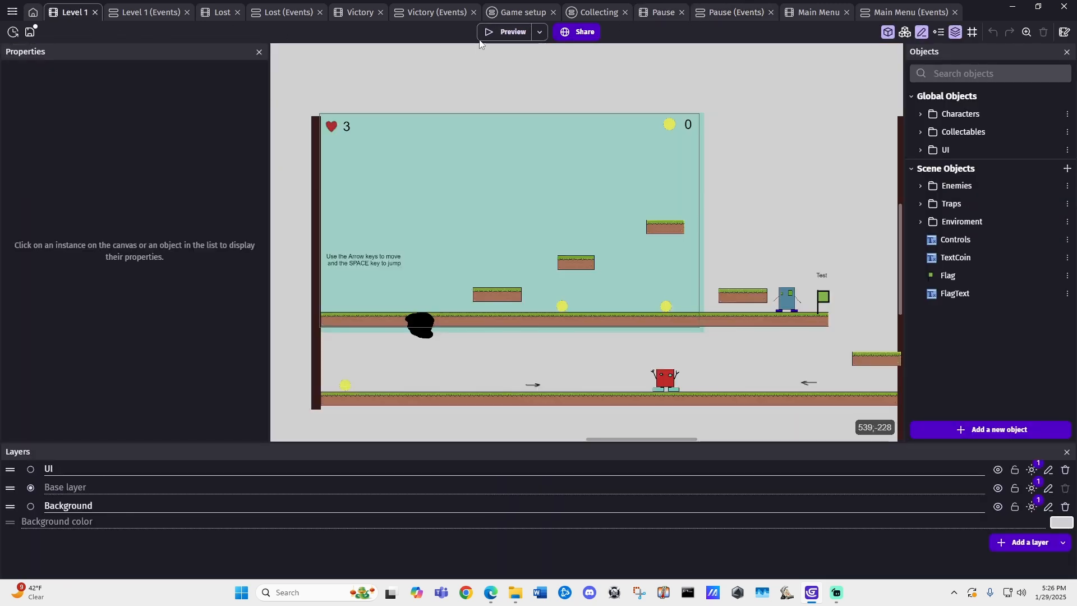
pyautogui.click(502, 32)
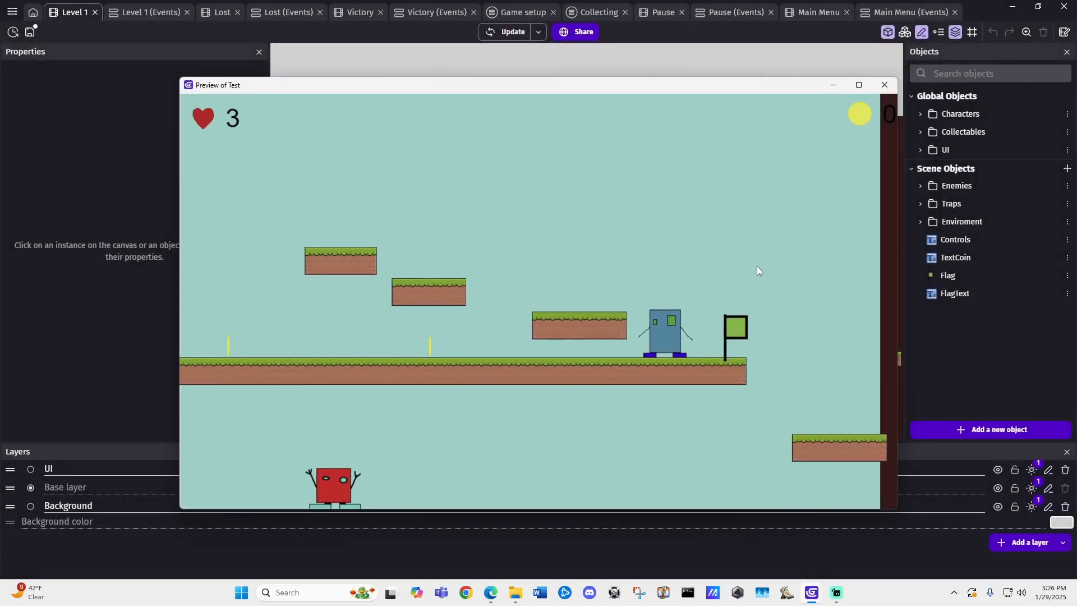
pyautogui.press('Escape')
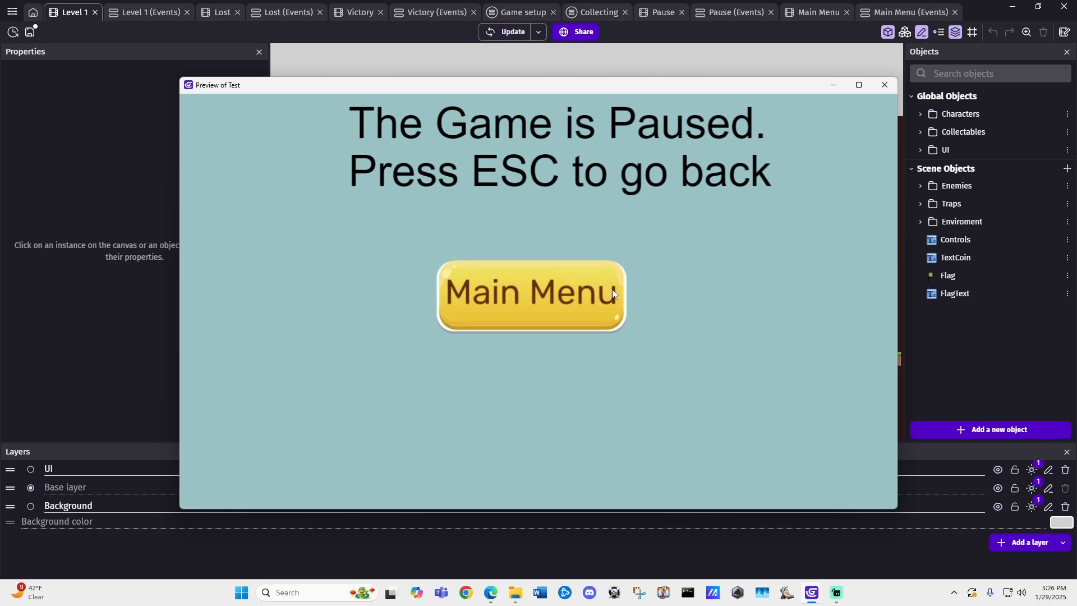
pyautogui.press('Escape')
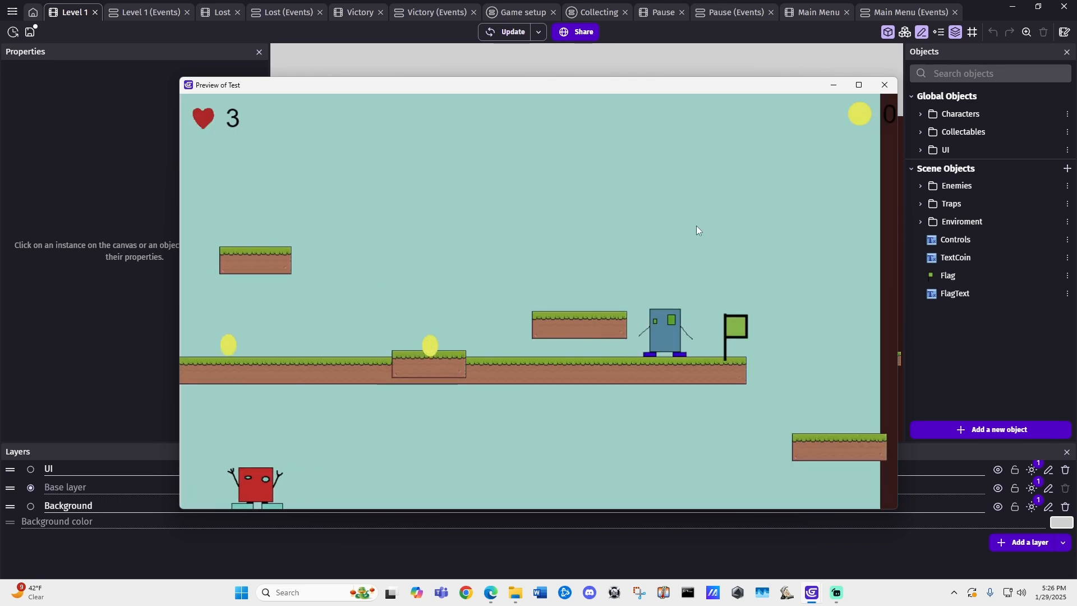
pyautogui.press('Escape')
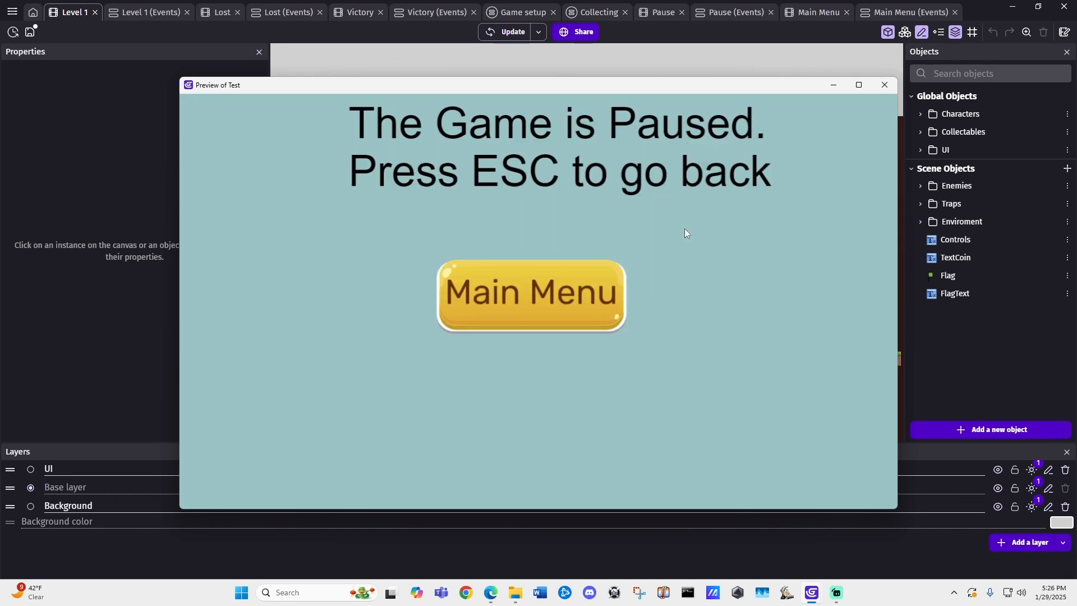
pyautogui.click(548, 289)
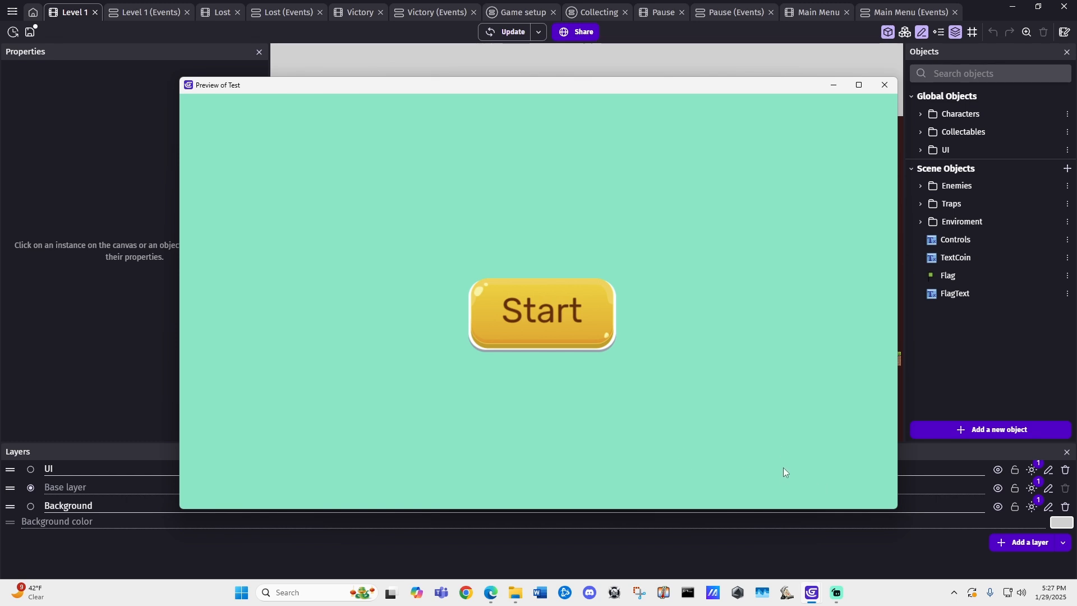
pyautogui.click(884, 84)
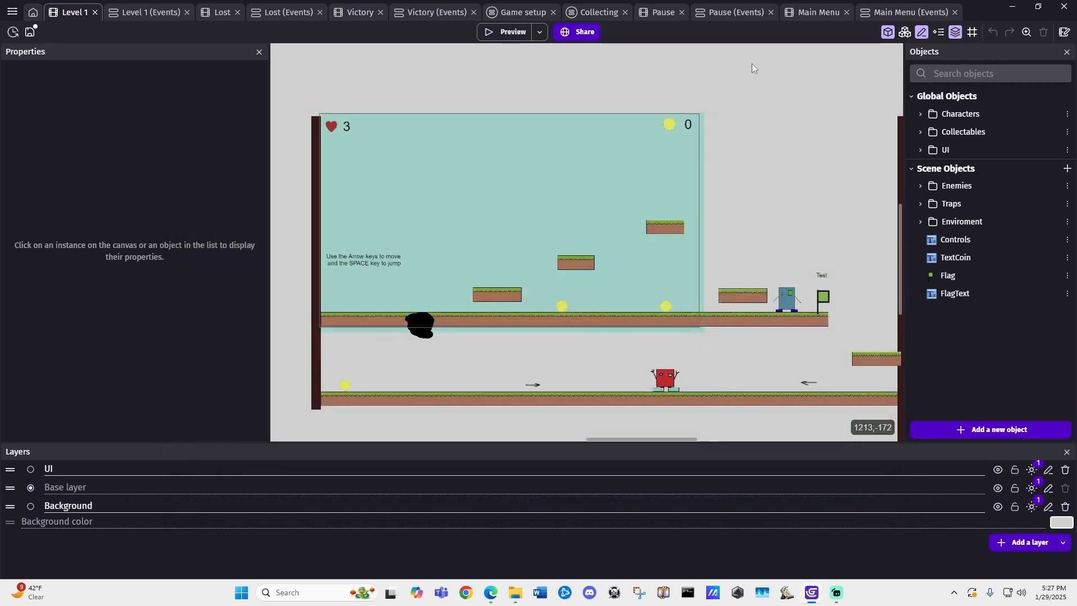
# Duplicate the Start button object in the Main Menu scene and name the copy "Quit"
pyautogui.click(819, 12)
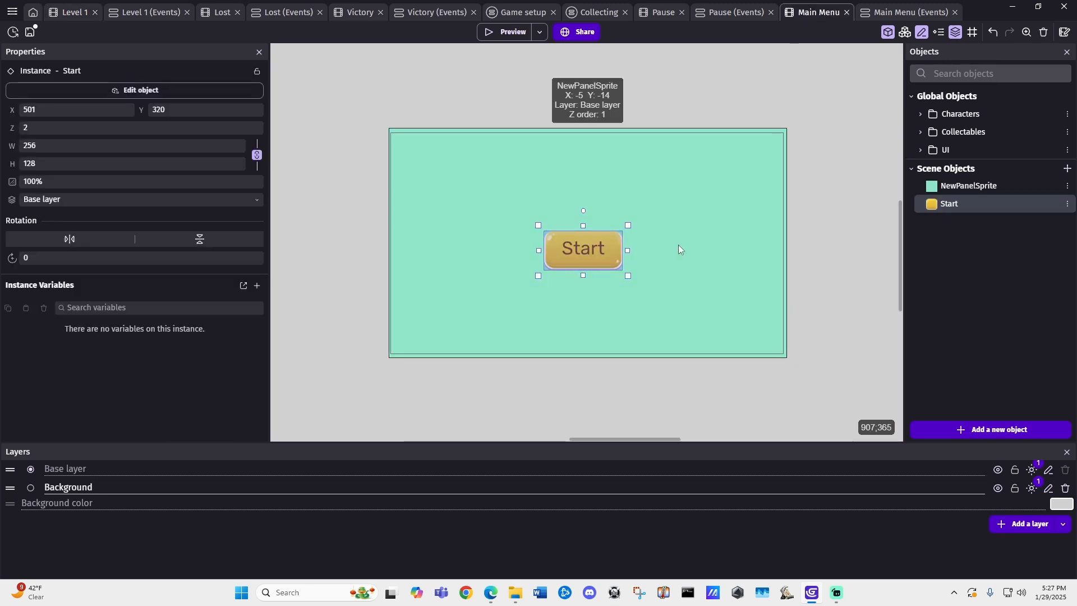
pyautogui.rightClick(950, 205)
pyautogui.click(835, 251)
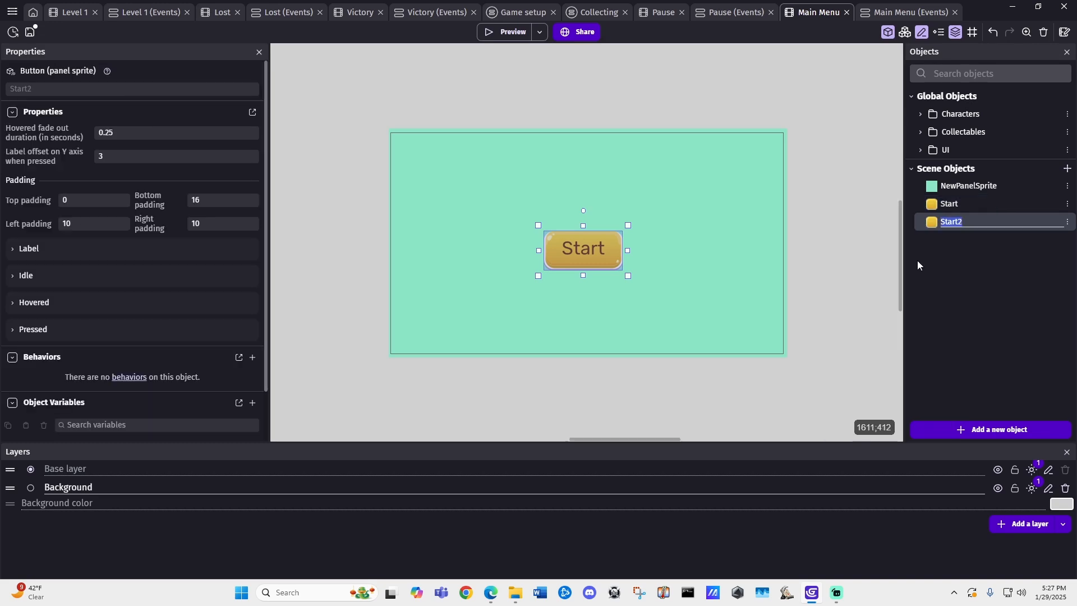
pyautogui.write('Q')
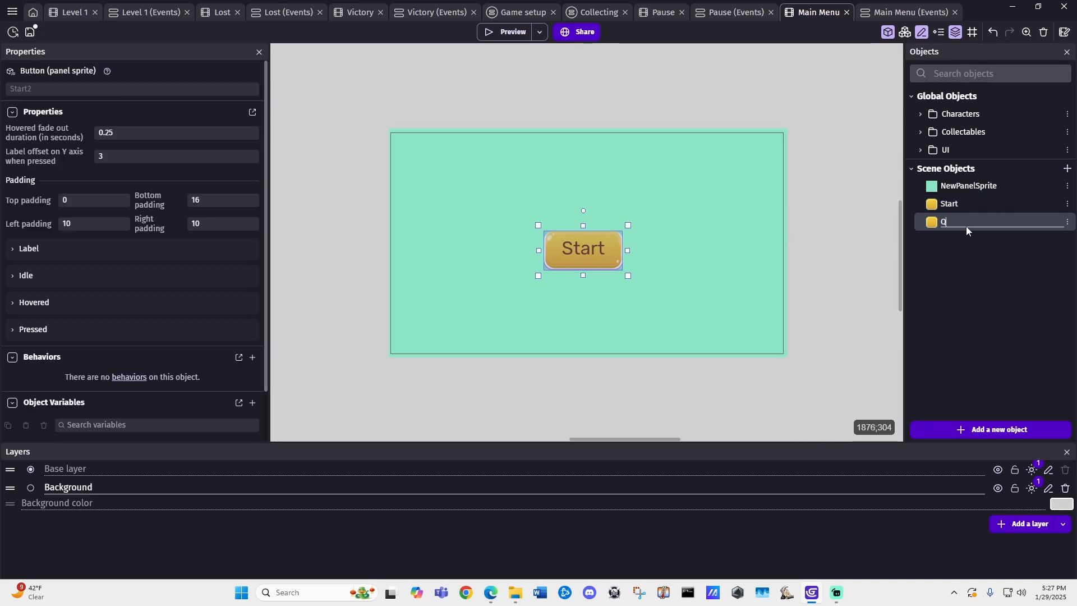
pyautogui.write('uit')
# Set the Quit object's label text to "Quit" and place an instance directly below the Start button
pyautogui.doubleClick(954, 222)
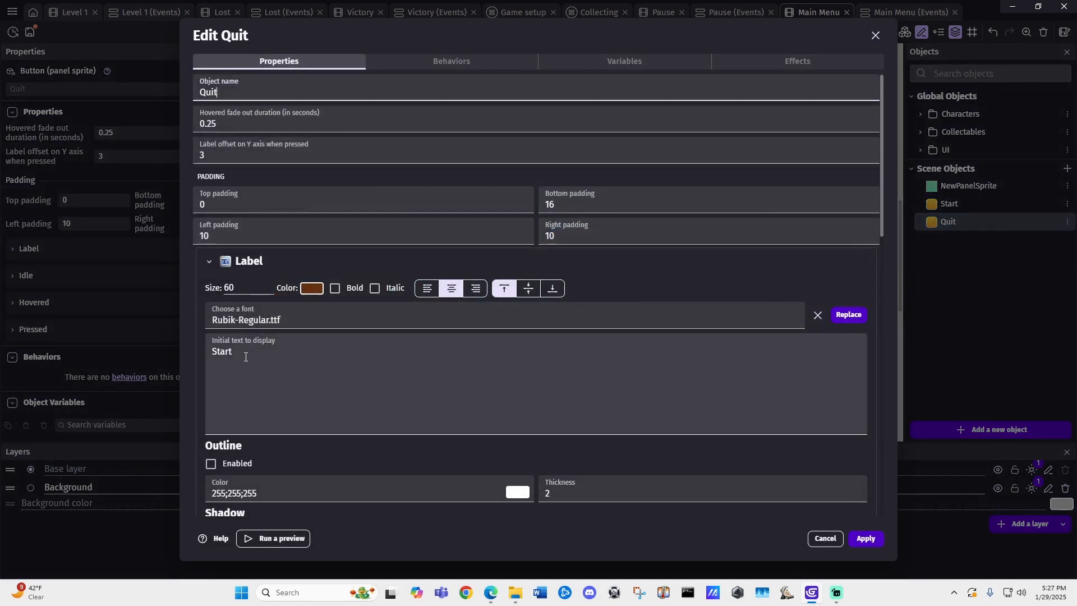
pyautogui.moveTo(245, 357); pyautogui.dragTo(211, 351)
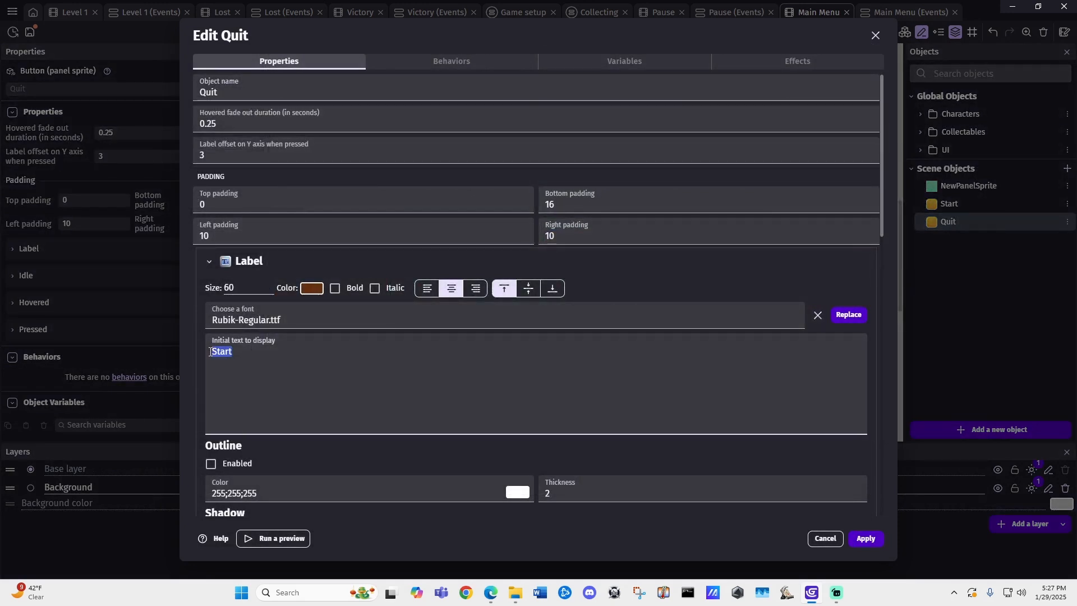
pyautogui.write('Quit')
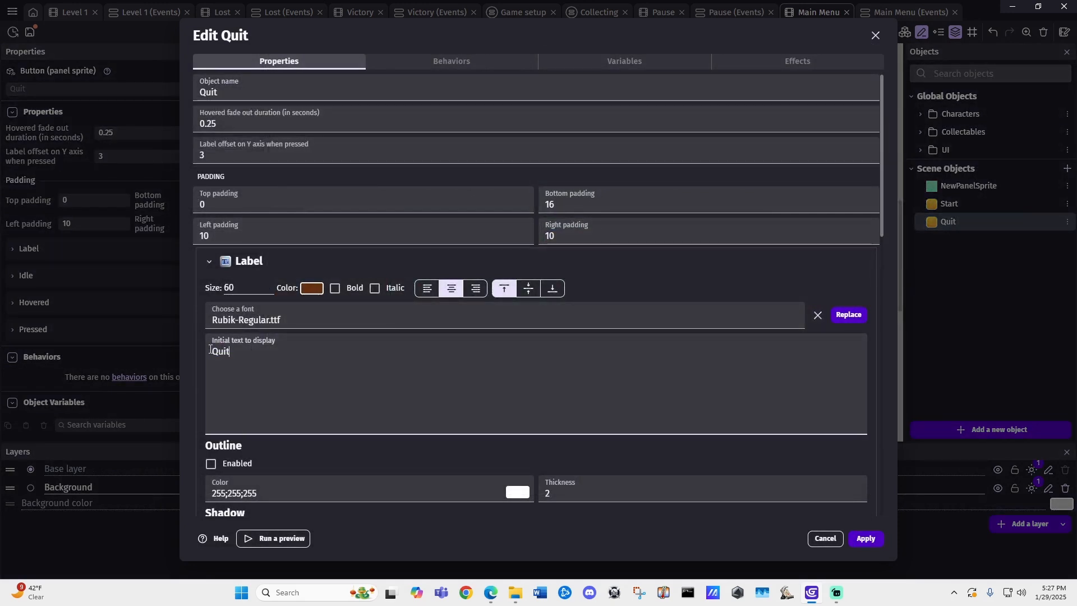
pyautogui.click(875, 539)
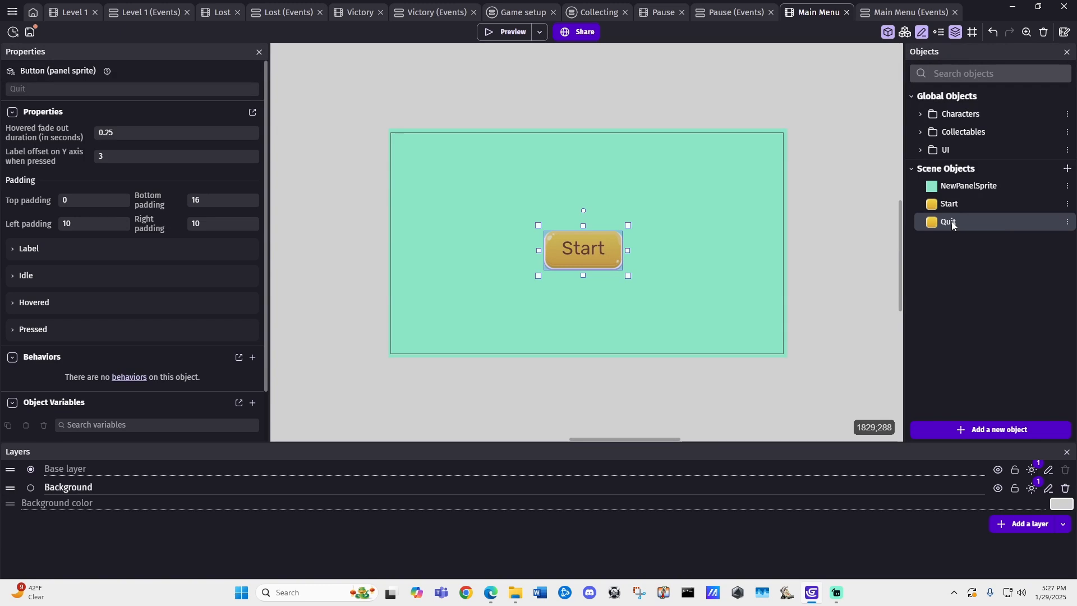
pyautogui.moveTo(951, 221); pyautogui.dragTo(545, 275)
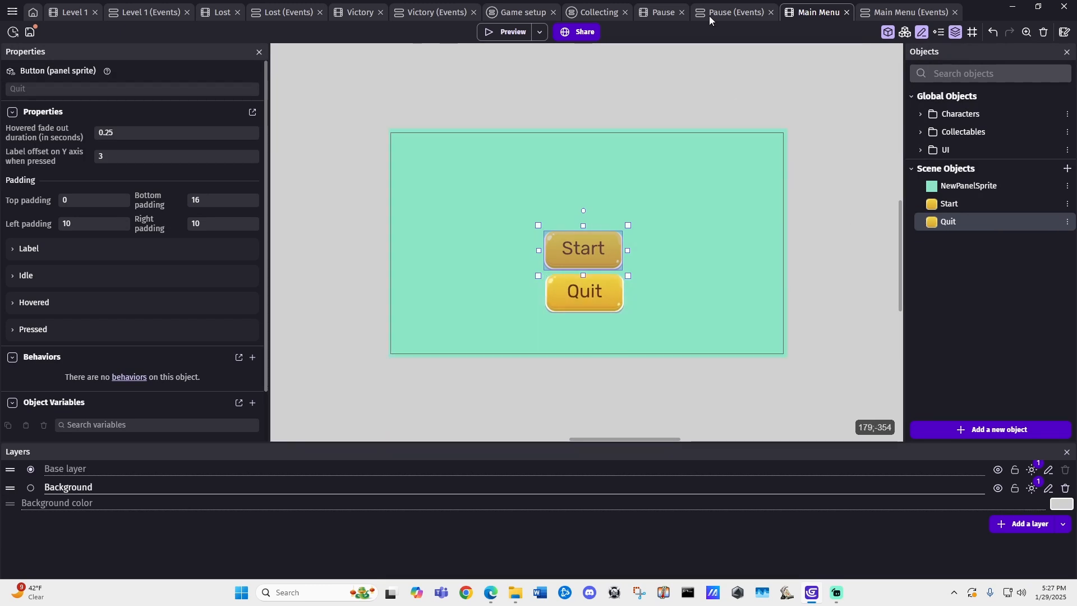
# In the Main Menu scene's events, add a new event with the condition that the Quit button is clicked
pyautogui.click(912, 12)
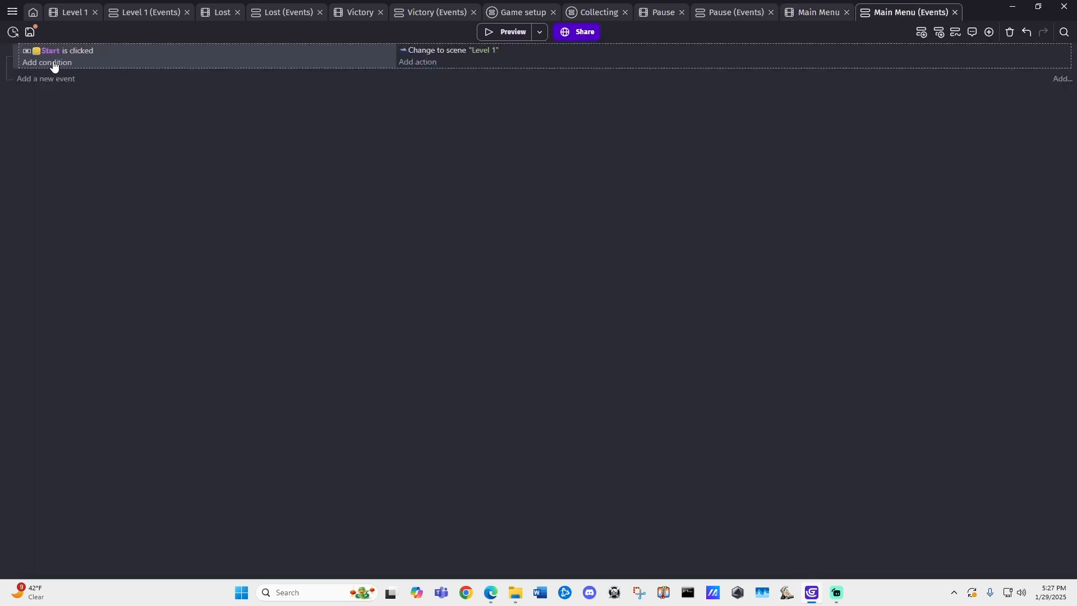
pyautogui.click(24, 83)
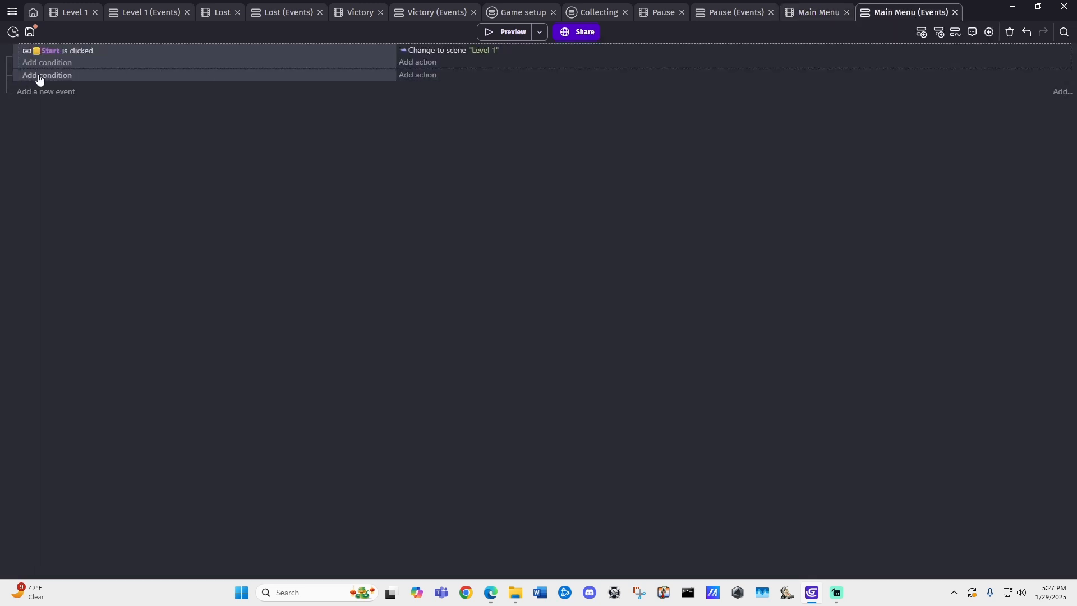
pyautogui.click(40, 75)
pyautogui.click(70, 160)
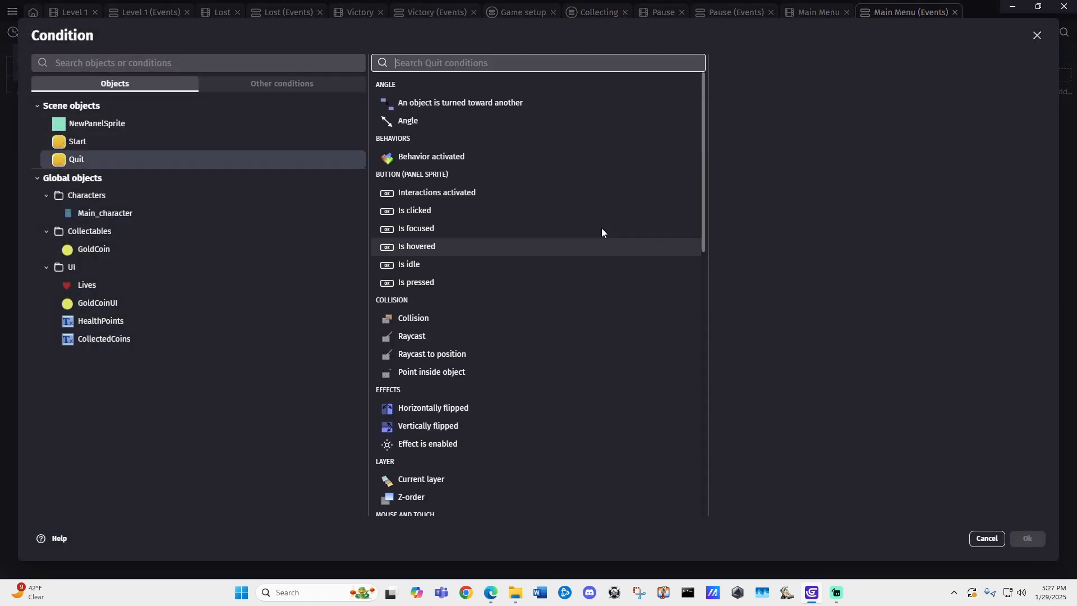
pyautogui.click(425, 211)
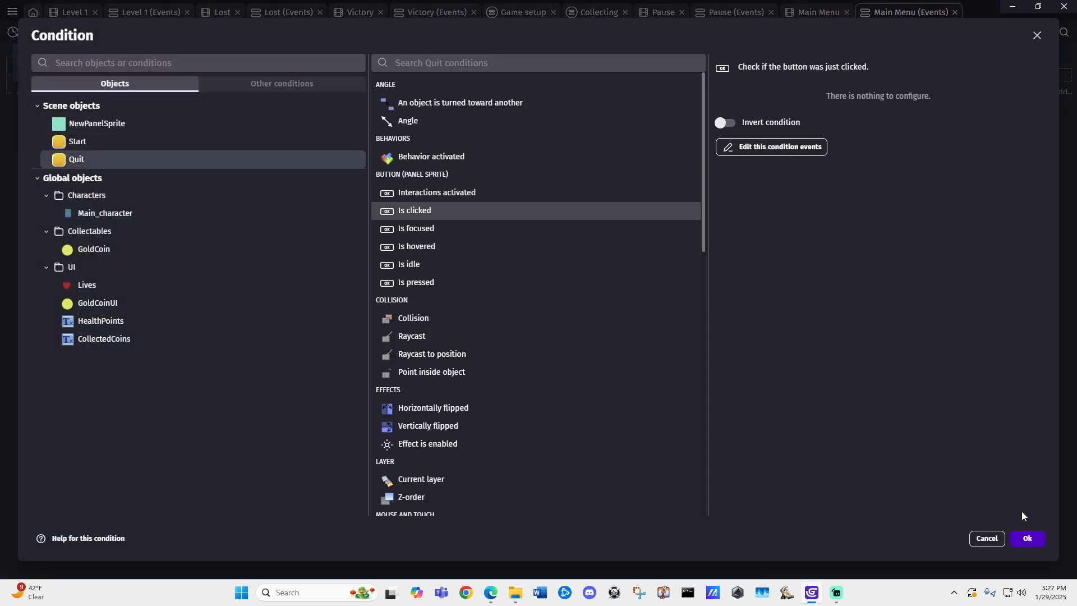
pyautogui.click(1035, 543)
# Add the "Quit the game" action to the Quit button event
pyautogui.click(395, 75)
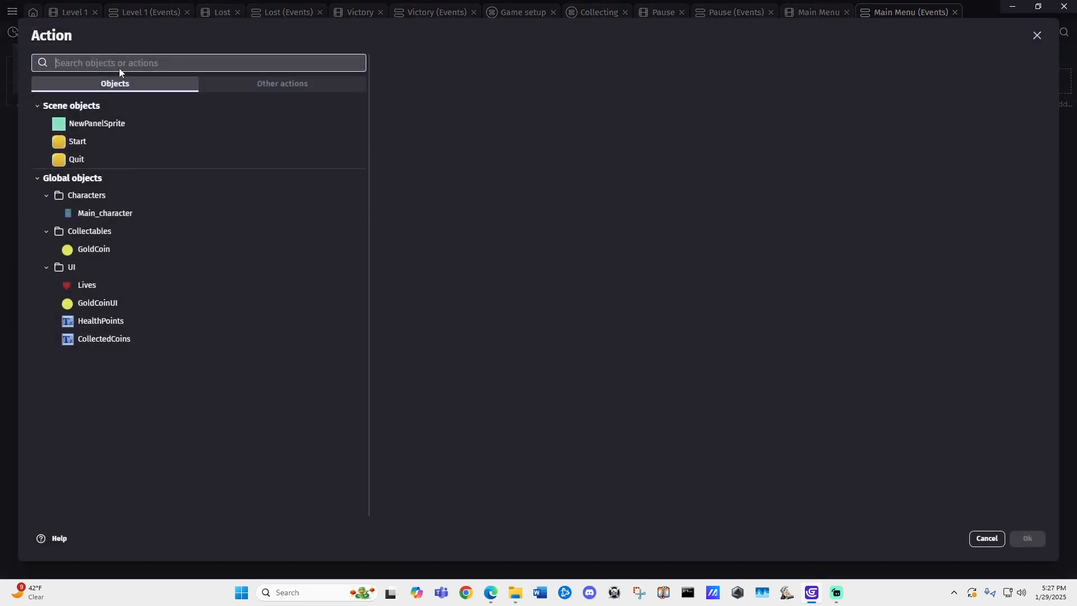
pyautogui.write('quit')
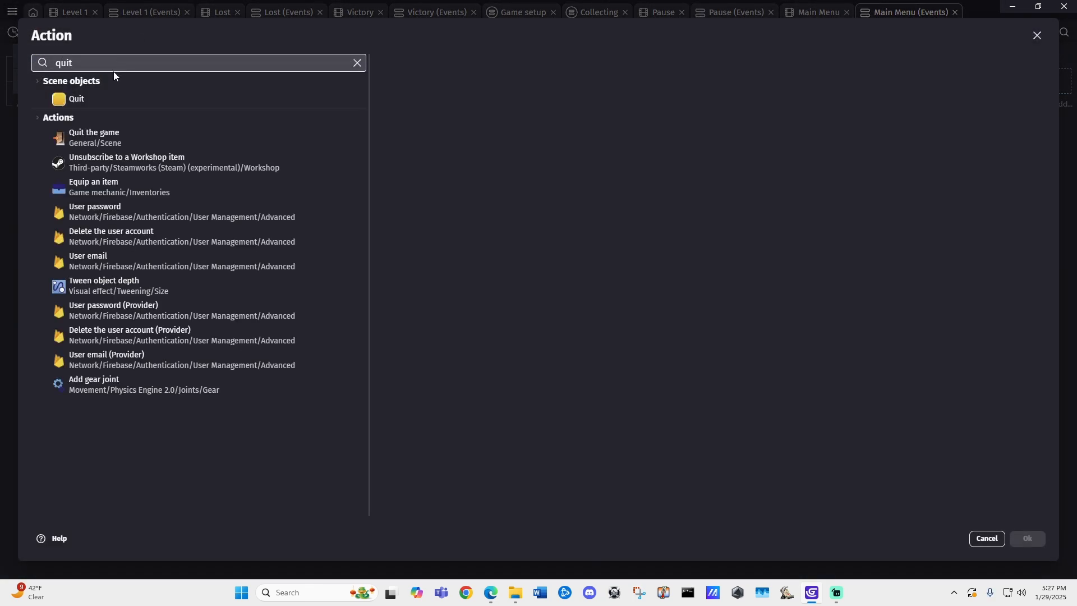
pyautogui.click(92, 135)
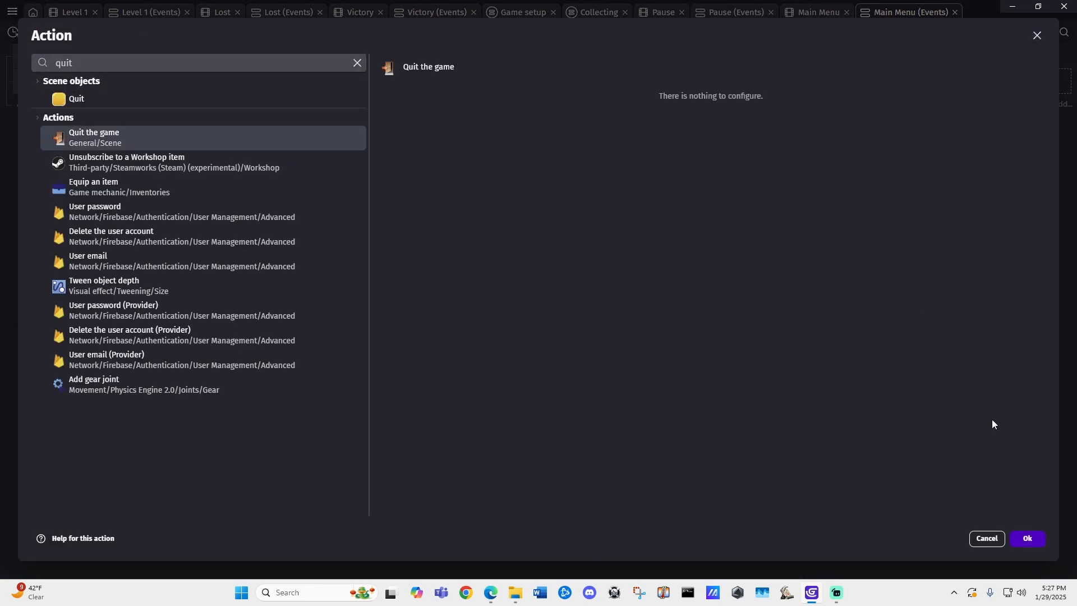
pyautogui.click(1030, 539)
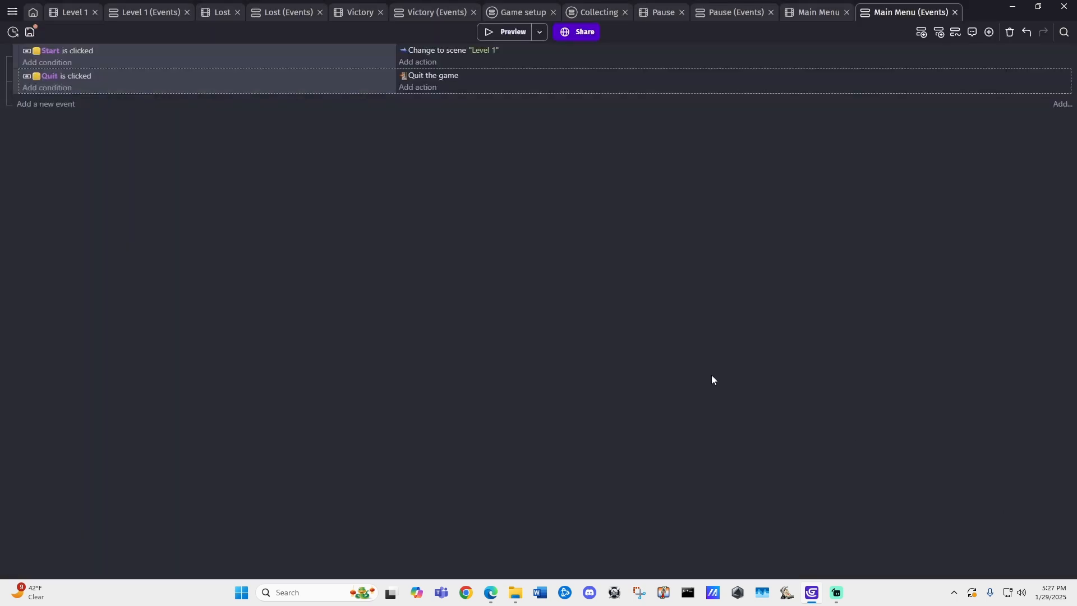
# Preview the Main Menu scene and test starting the game, pausing, returning to the main menu and quitting
pyautogui.click(816, 13)
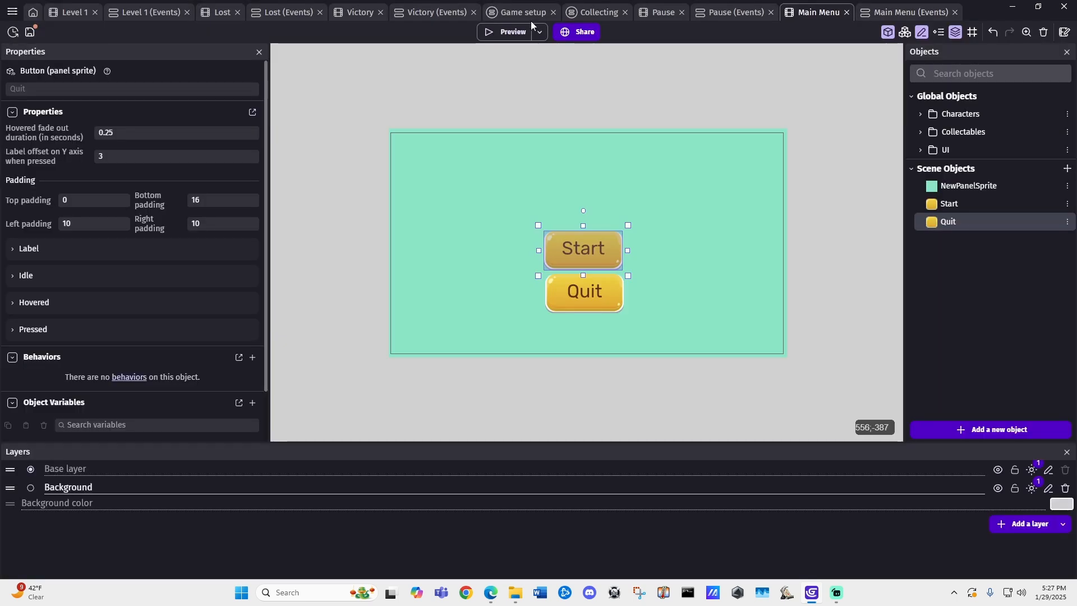
pyautogui.click(504, 32)
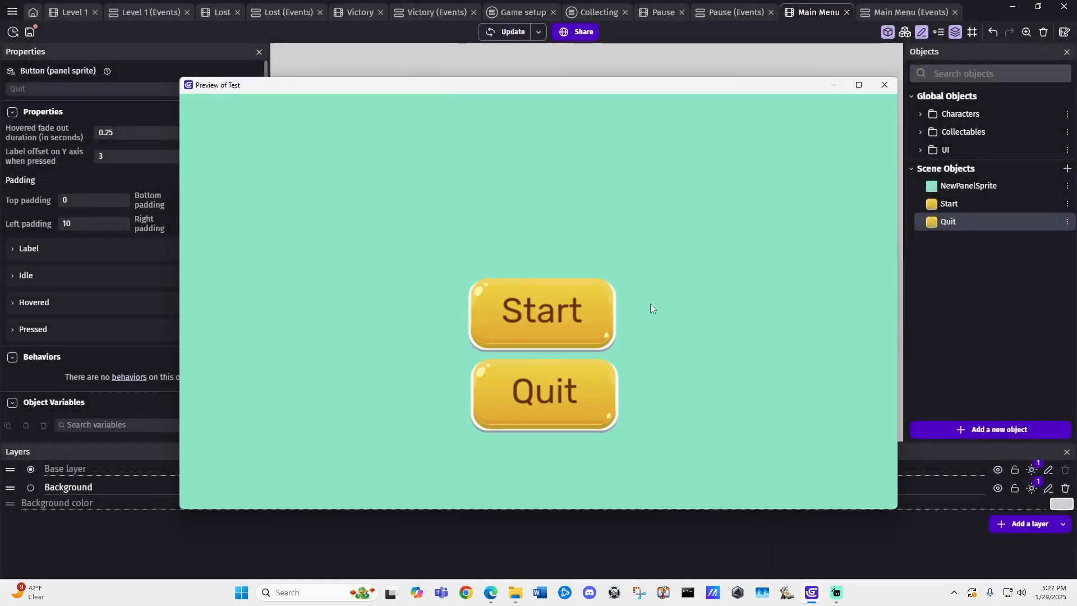
pyautogui.click(545, 318)
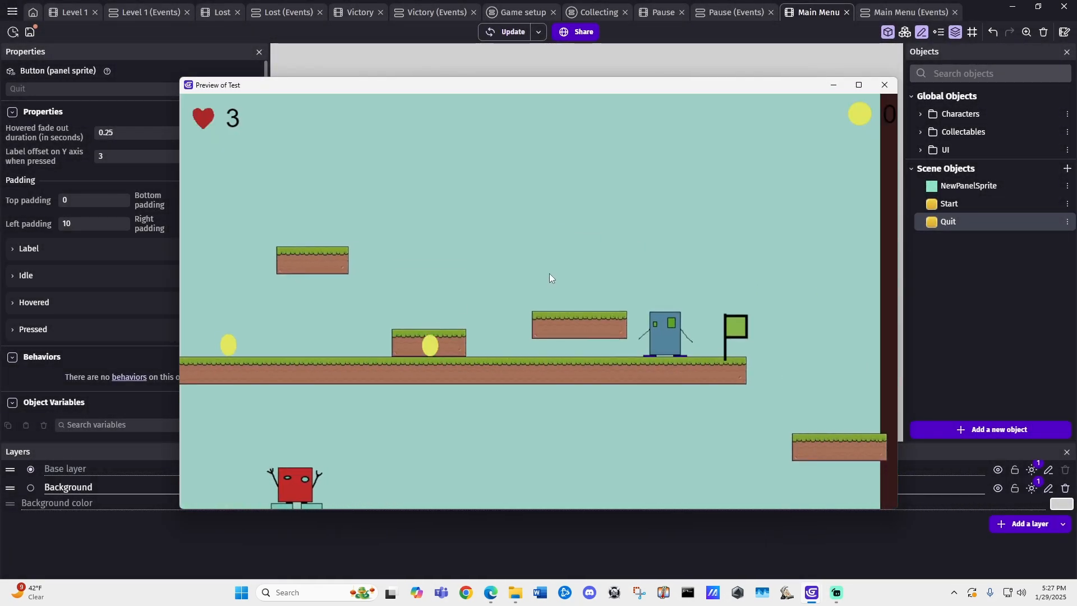
pyautogui.press('Escape')
pyautogui.click(538, 299)
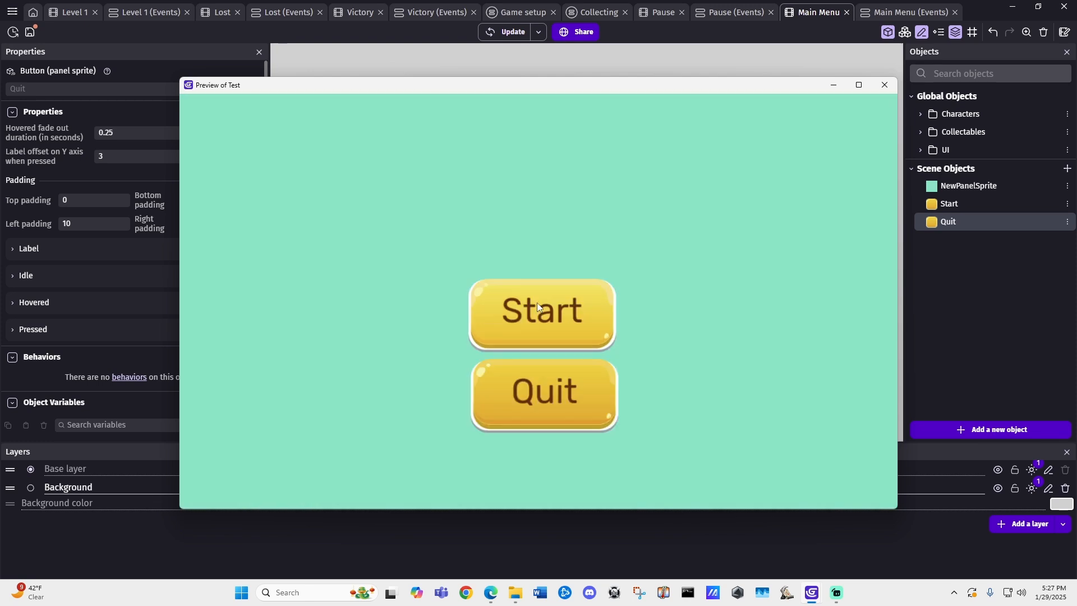
pyautogui.click(539, 397)
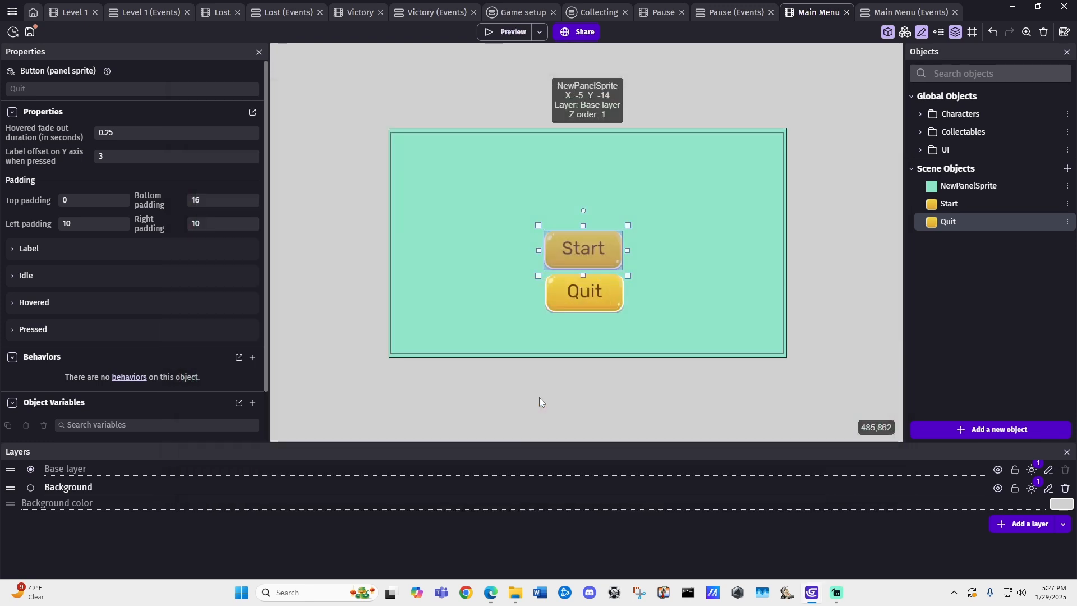
# Deselect everything in the Main Menu scene and show the editor grid
pyautogui.click(667, 396)
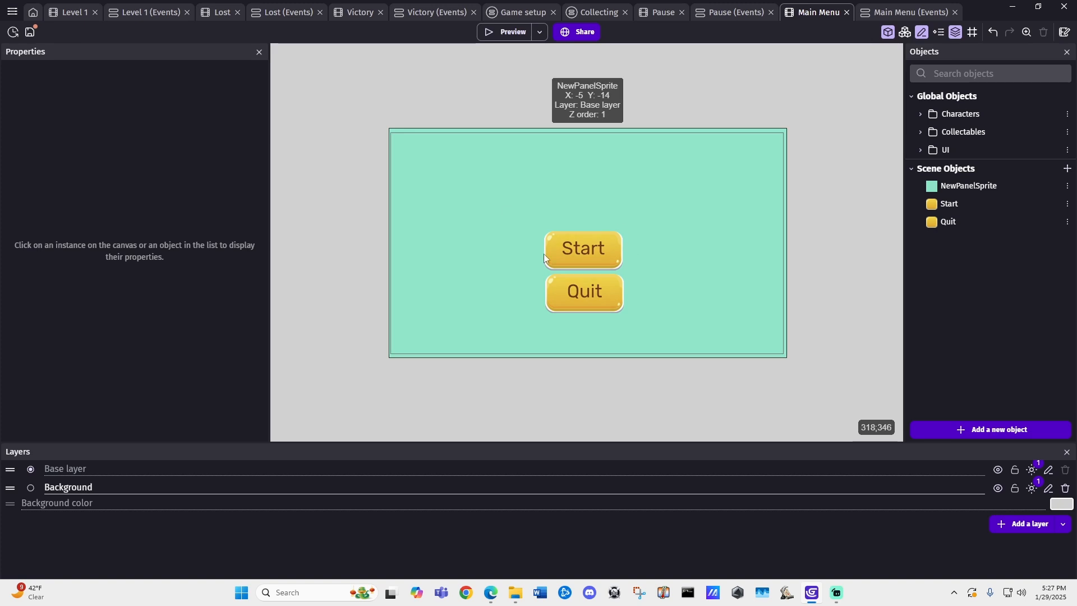
pyautogui.click(971, 32)
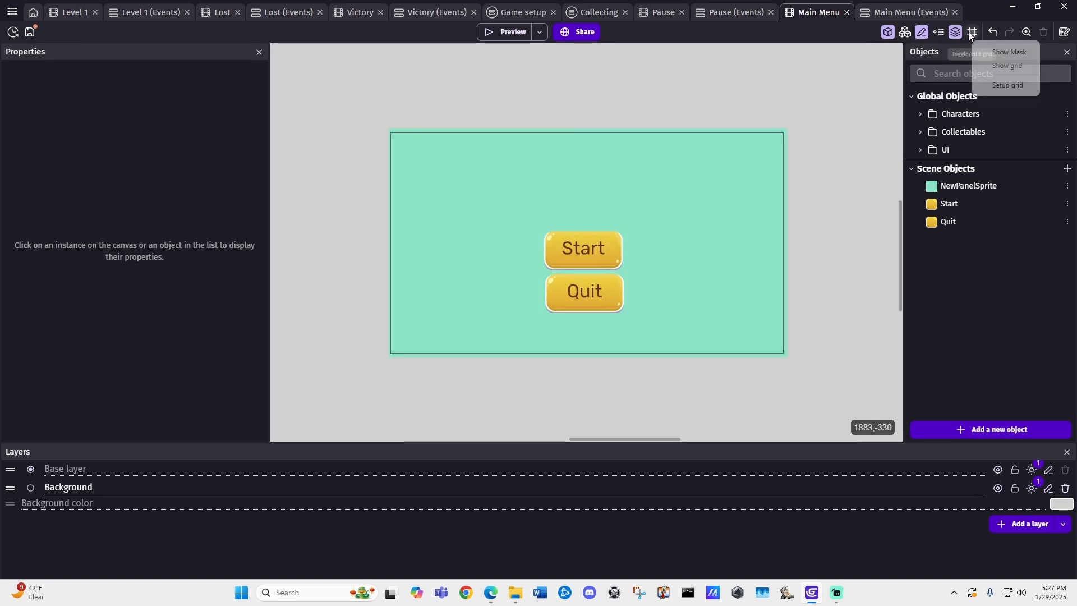
pyautogui.click(1008, 65)
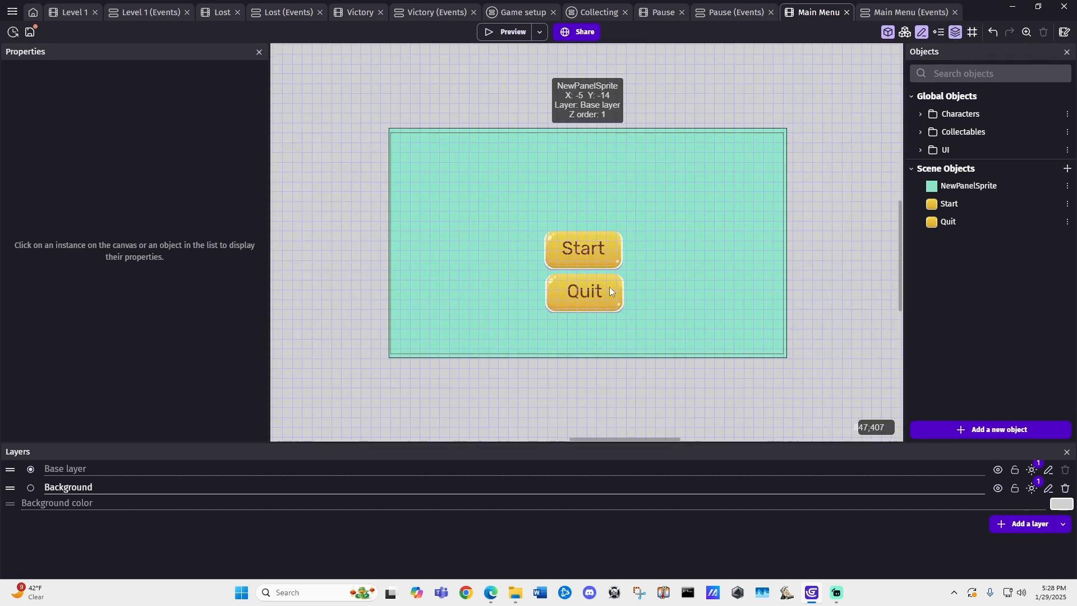
# Align the buttons to the grid, with Start at X 480, Y 288 and Quit below it at X 480, Y 448
pyautogui.scroll(2, 583, 275)
pyautogui.scroll(1, 570, 264)
pyautogui.moveTo(571, 237); pyautogui.dragTo(546, 213)
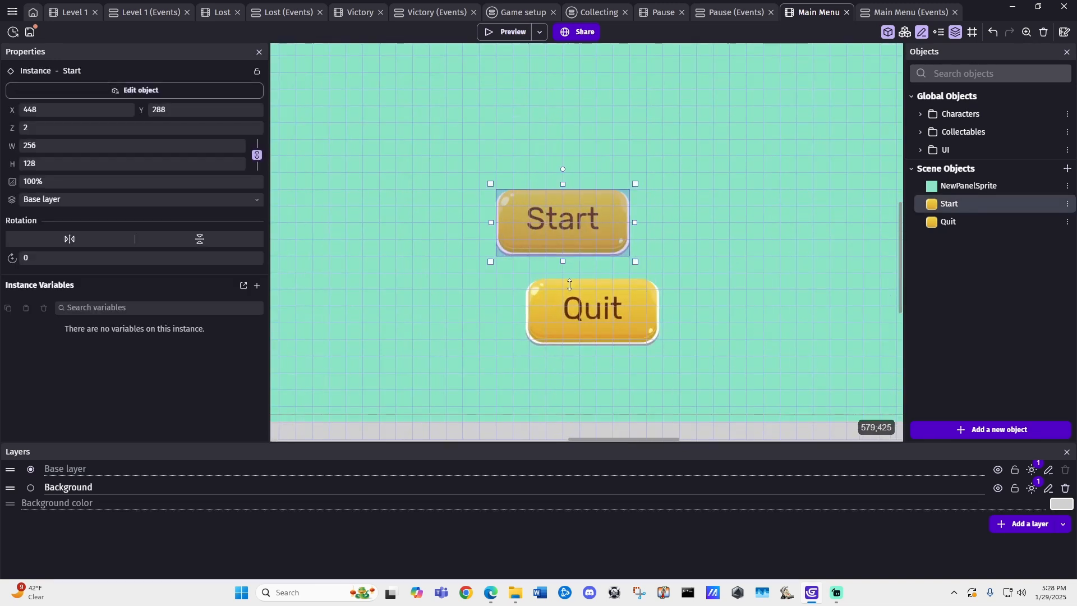
pyautogui.moveTo(555, 308); pyautogui.dragTo(527, 301)
pyautogui.scroll(-3, 527, 296)
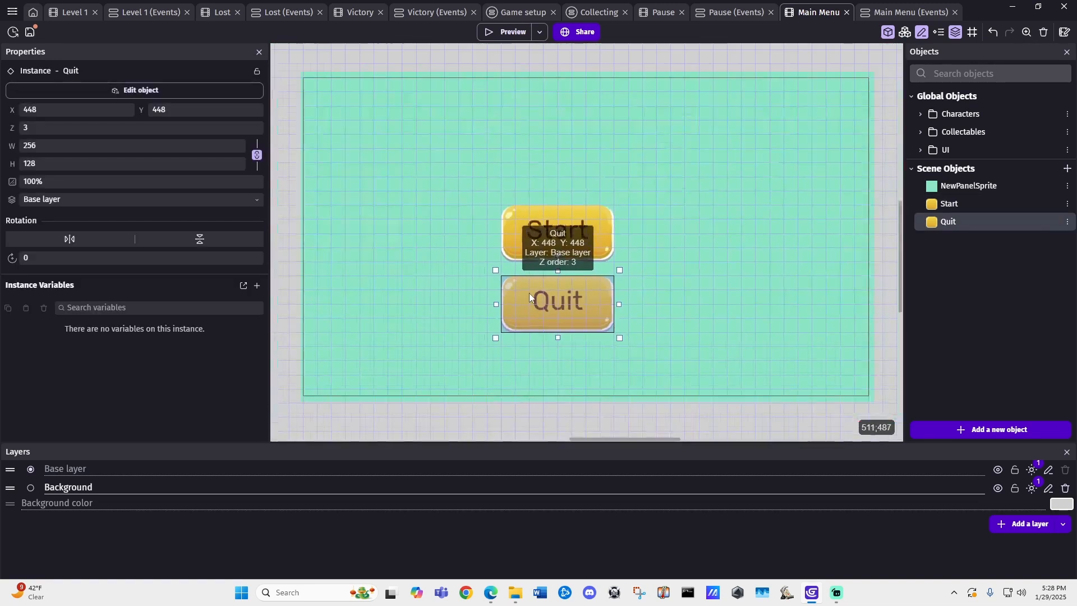
pyautogui.moveTo(544, 254); pyautogui.dragTo(559, 251)
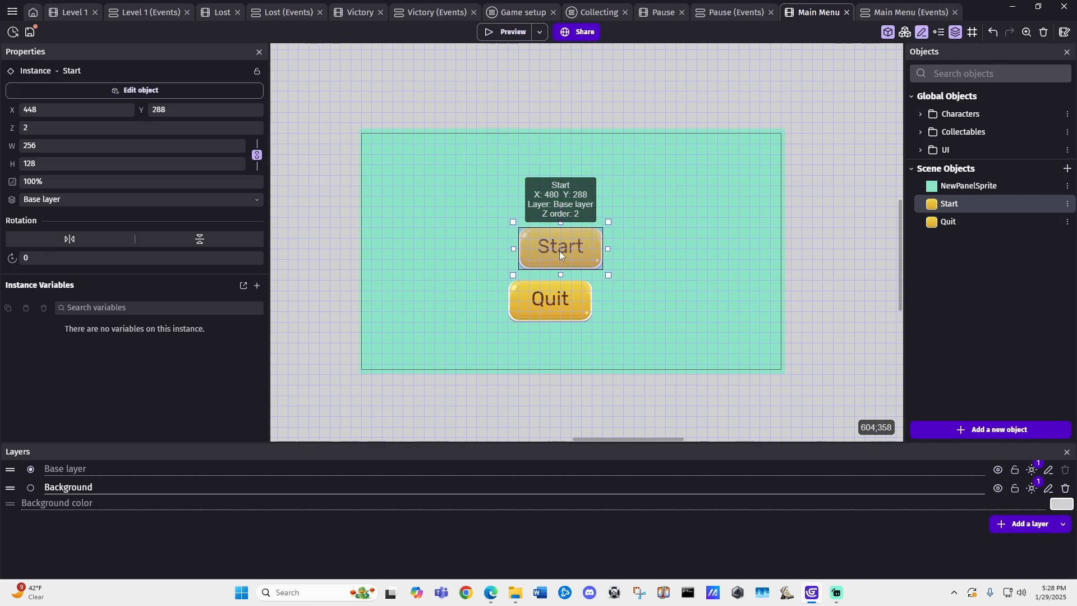
pyautogui.moveTo(555, 307); pyautogui.dragTo(571, 313)
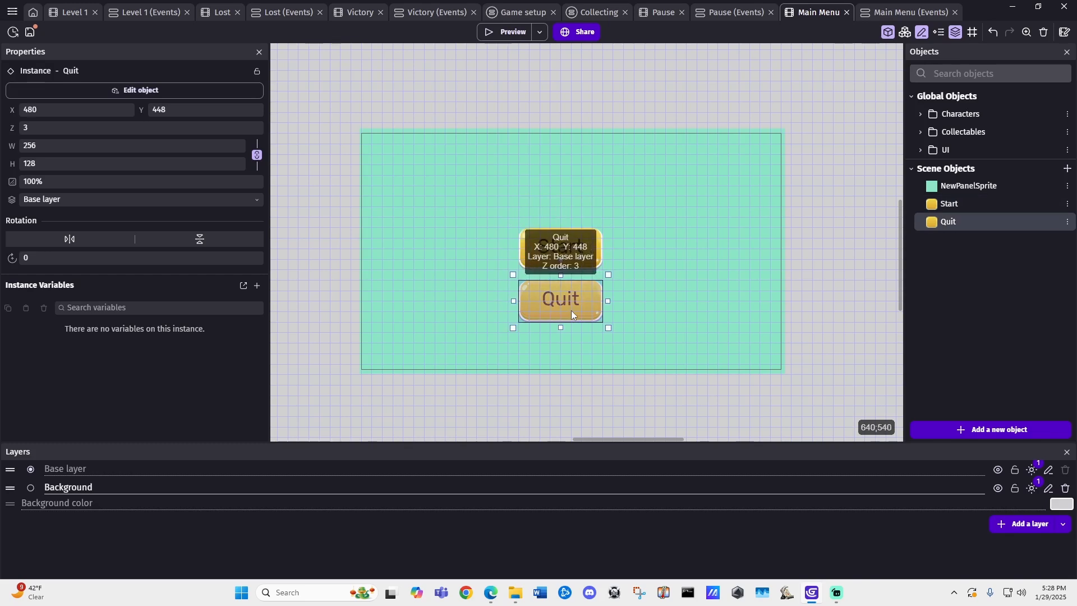
# Hide the grid in the Main Menu scene and clear the selection
pyautogui.click(953, 33)
pyautogui.click(953, 33)
pyautogui.click(972, 32)
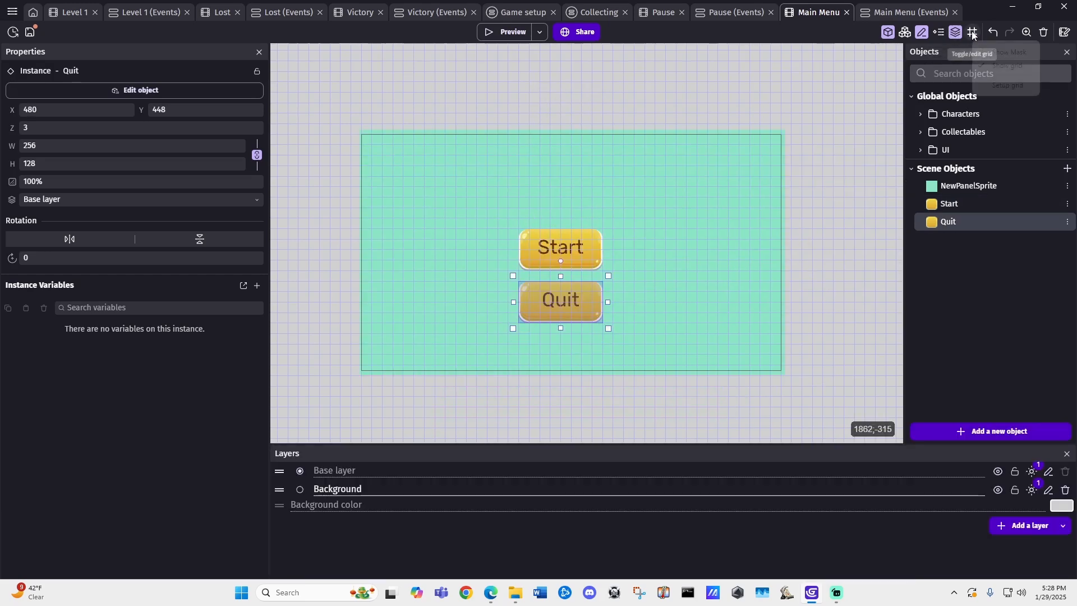
pyautogui.click(995, 59)
pyautogui.click(819, 235)
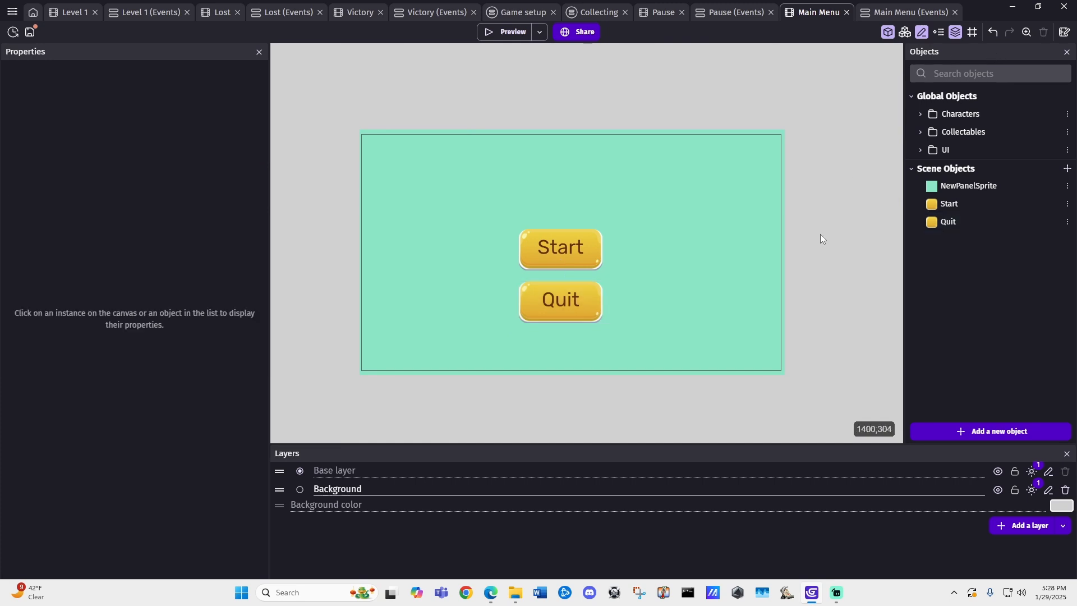